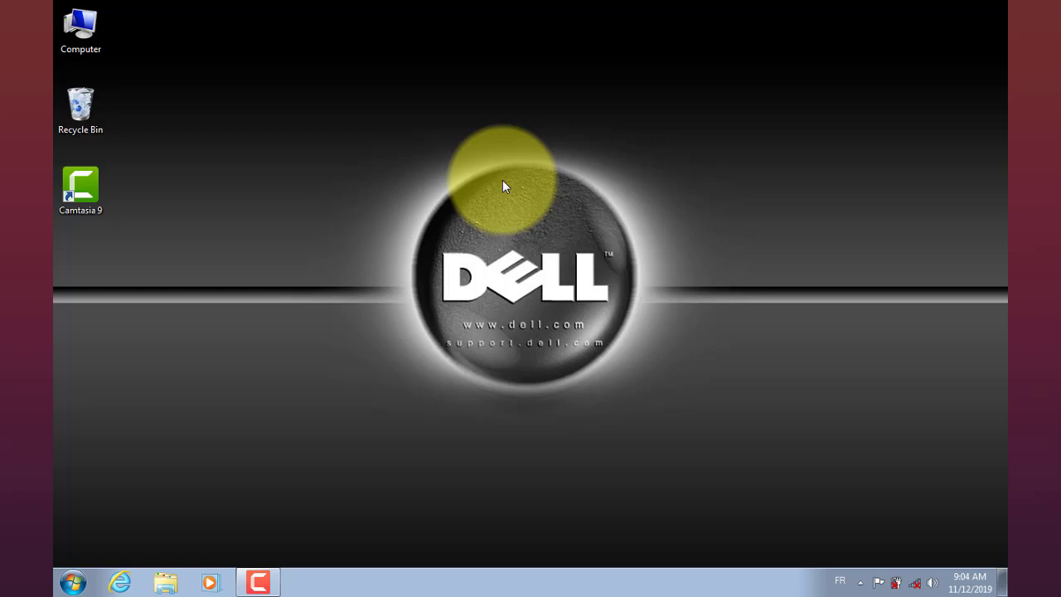
{"action": "right_click", "coordinate": [502, 180]}
{"action": "left_click", "coordinate": [536, 221]}
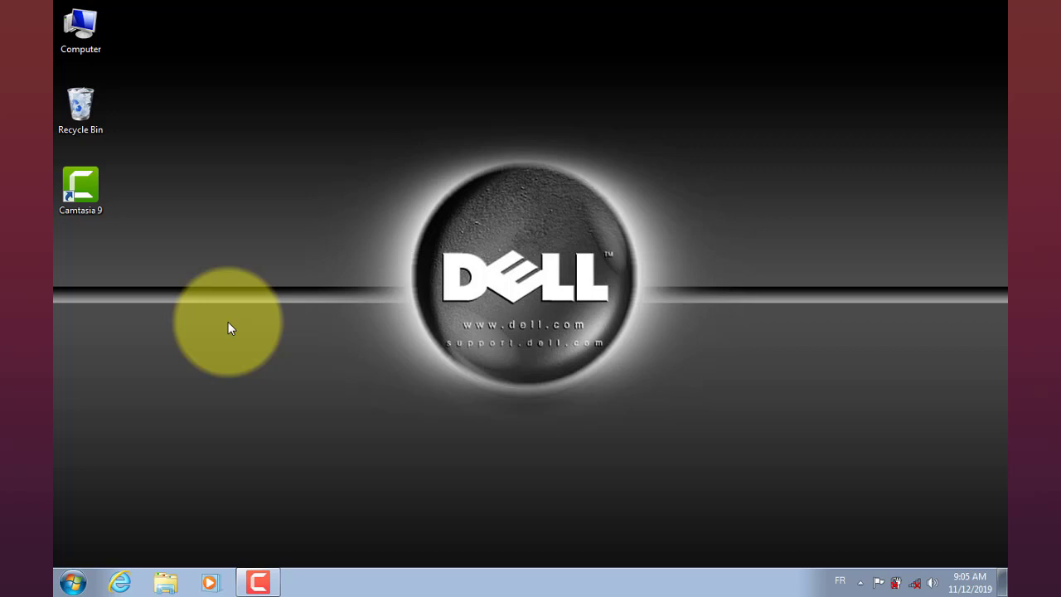
{"action": "right_click", "coordinate": [231, 328]}
{"action": "left_click", "coordinate": [268, 362]}
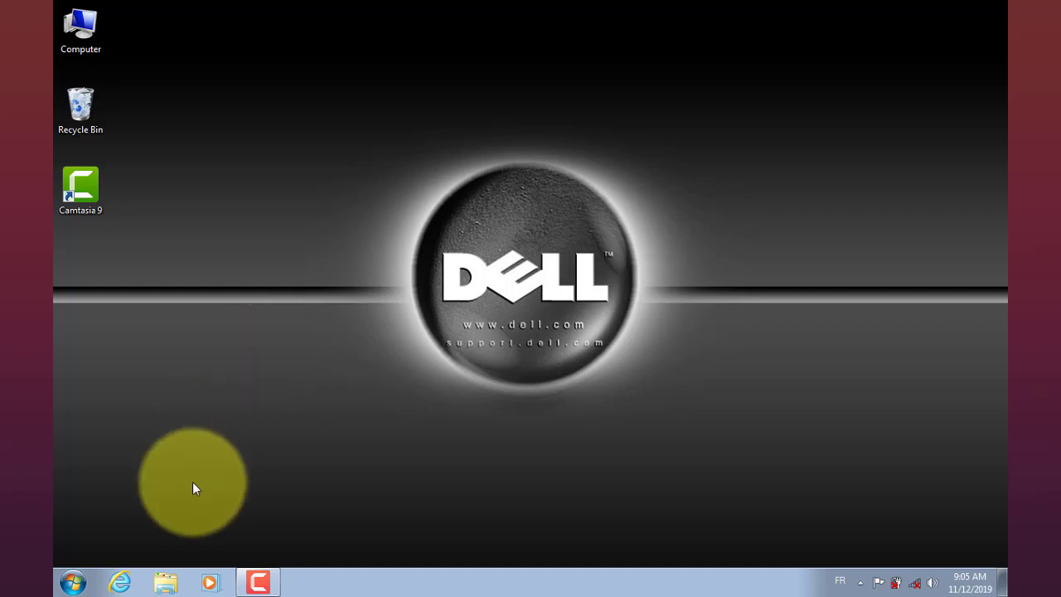
Step: Open a file browser window, move it clear on the desktop, and go to local disk (D:)
{"action": "left_click", "coordinate": [166, 583]}
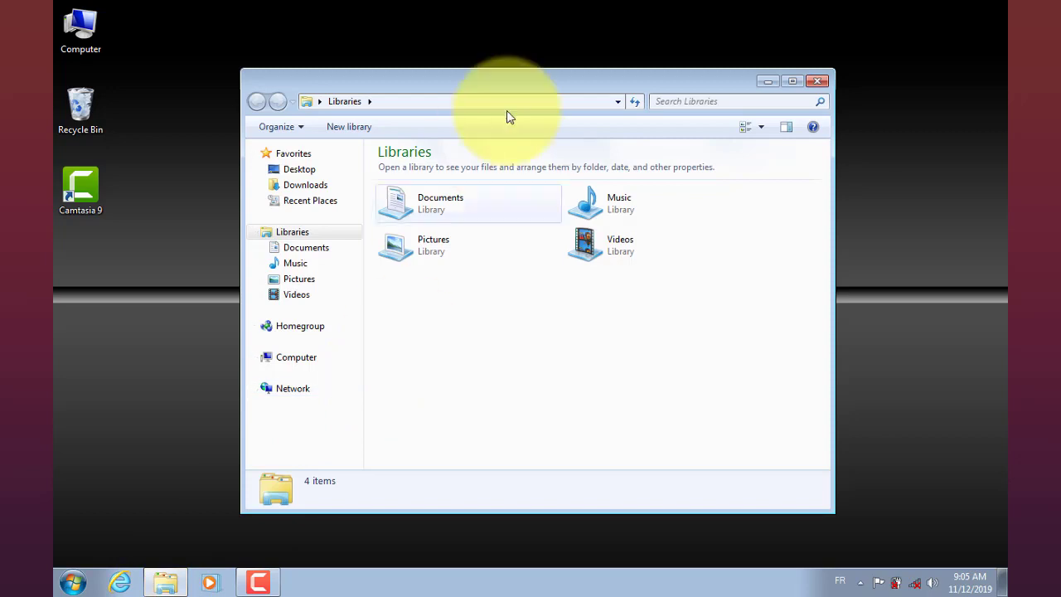
{"action": "left_click_drag", "start_coordinate": [503, 80], "coordinate": [480, 61]}
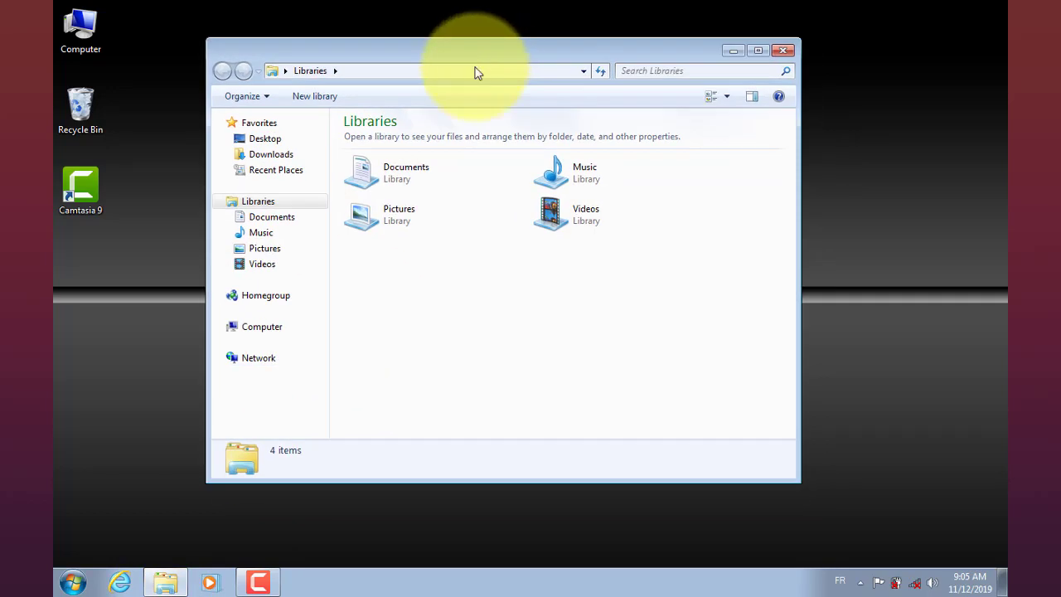
{"action": "left_click", "coordinate": [261, 335]}
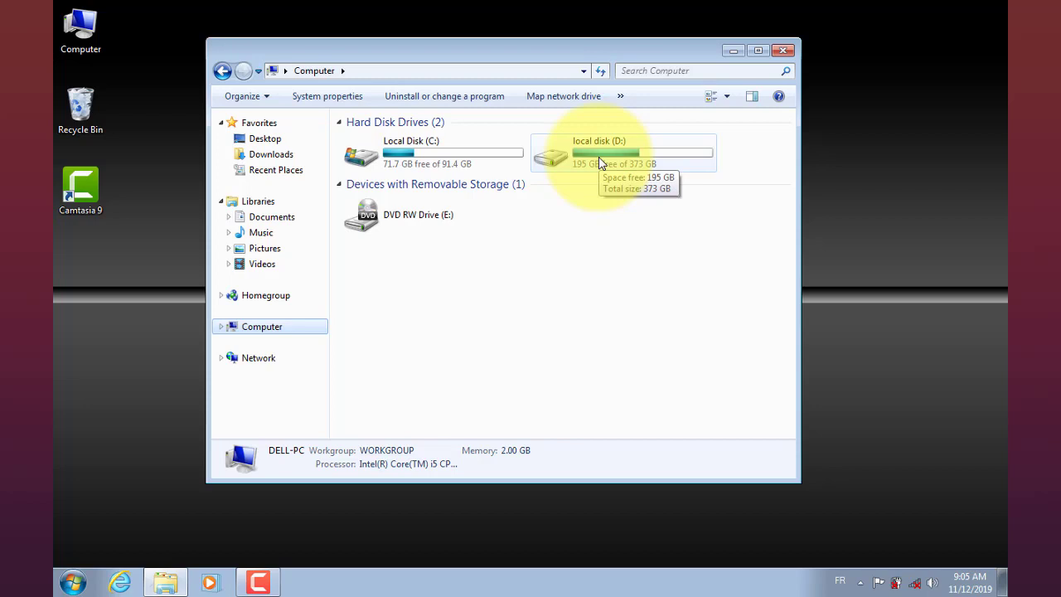
{"action": "double_click", "coordinate": [600, 163]}
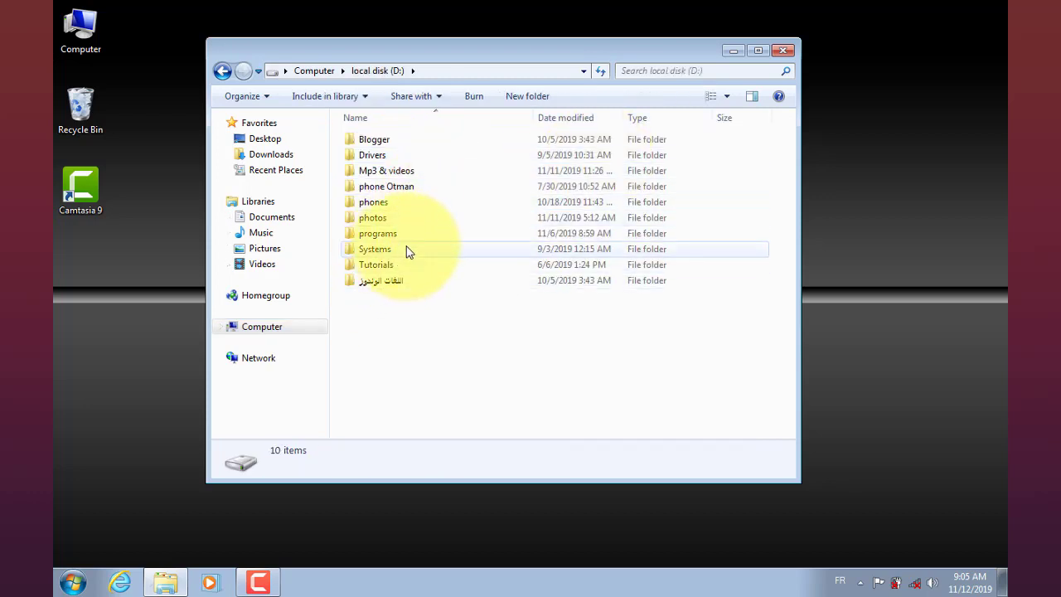
{"action": "mouse_move", "coordinate": [406, 252]}
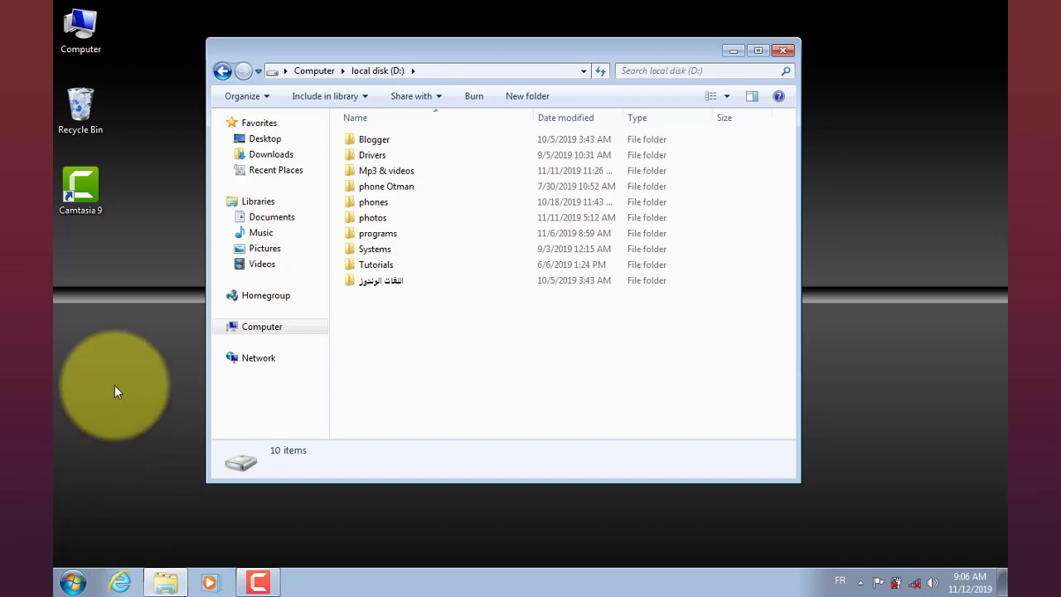
{"action": "right_click", "coordinate": [99, 325]}
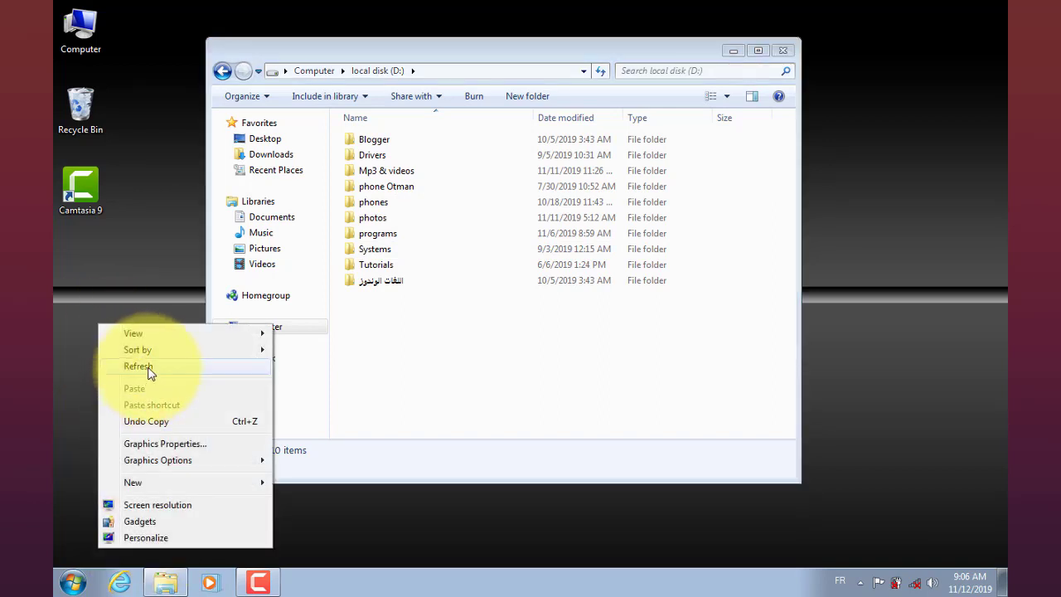
{"action": "left_click", "coordinate": [139, 367]}
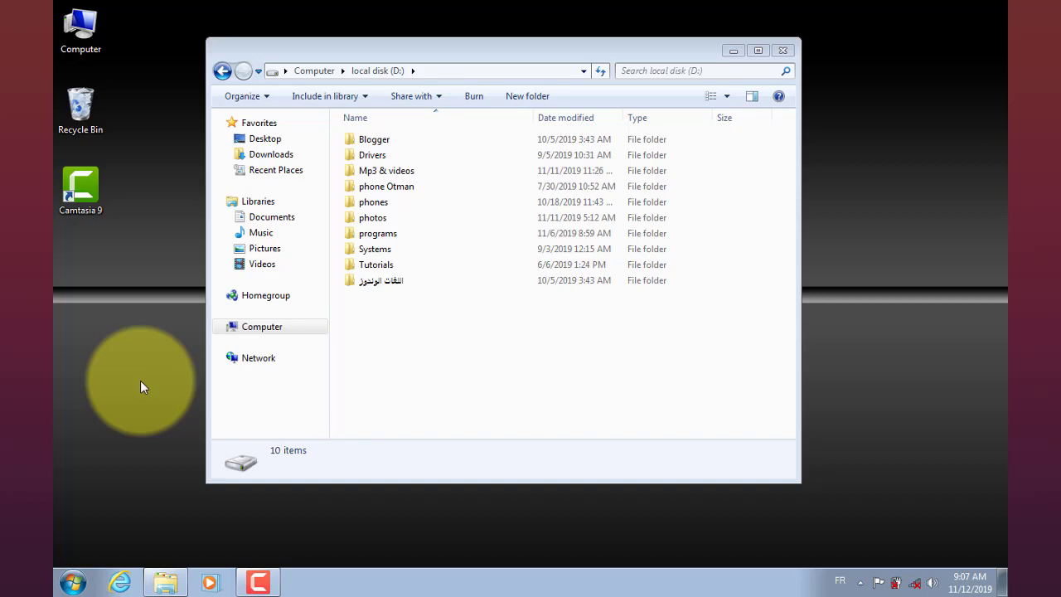
Step: Open the Drivers folder and examine the contents and details of its _Getintopc.com_DRP13-R399-DVD-Final folder, returning to Drivers
{"action": "double_click", "coordinate": [391, 157]}
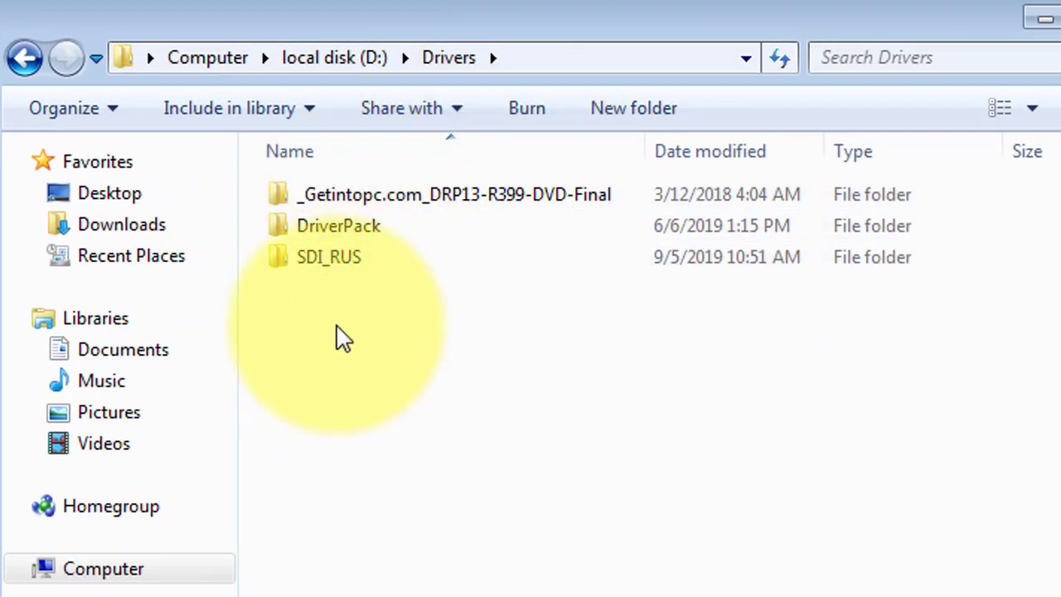
{"action": "left_click_drag", "start_coordinate": [337, 328], "coordinate": [373, 337]}
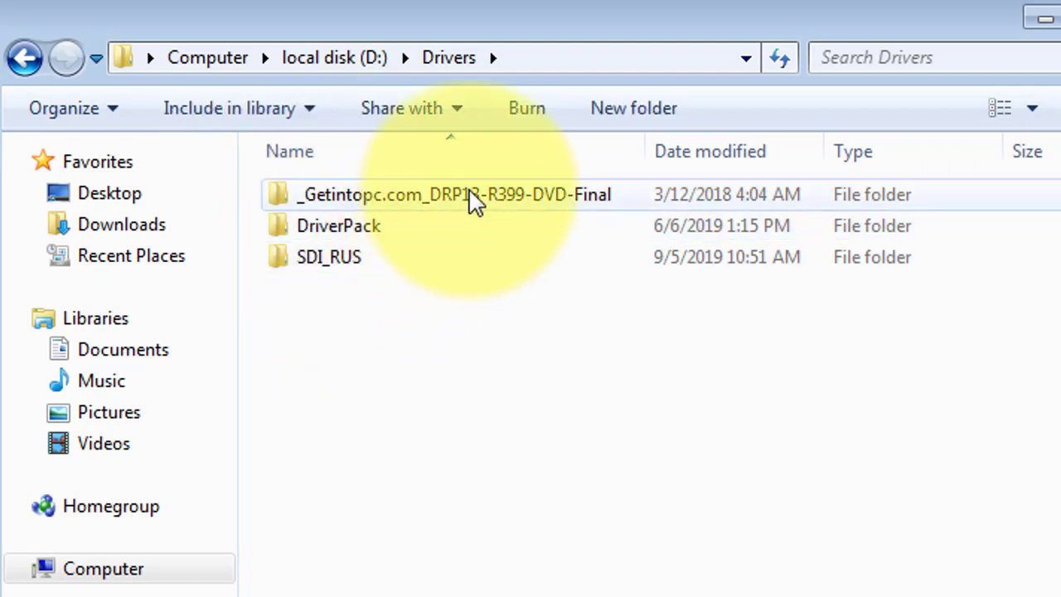
{"action": "double_click", "coordinate": [450, 199]}
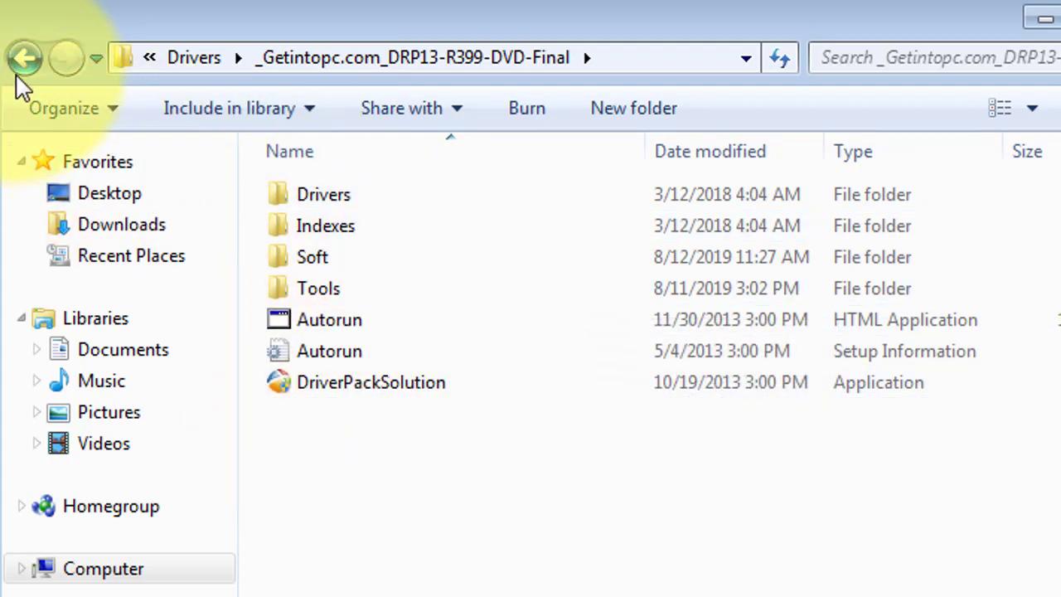
{"action": "left_click", "coordinate": [23, 62]}
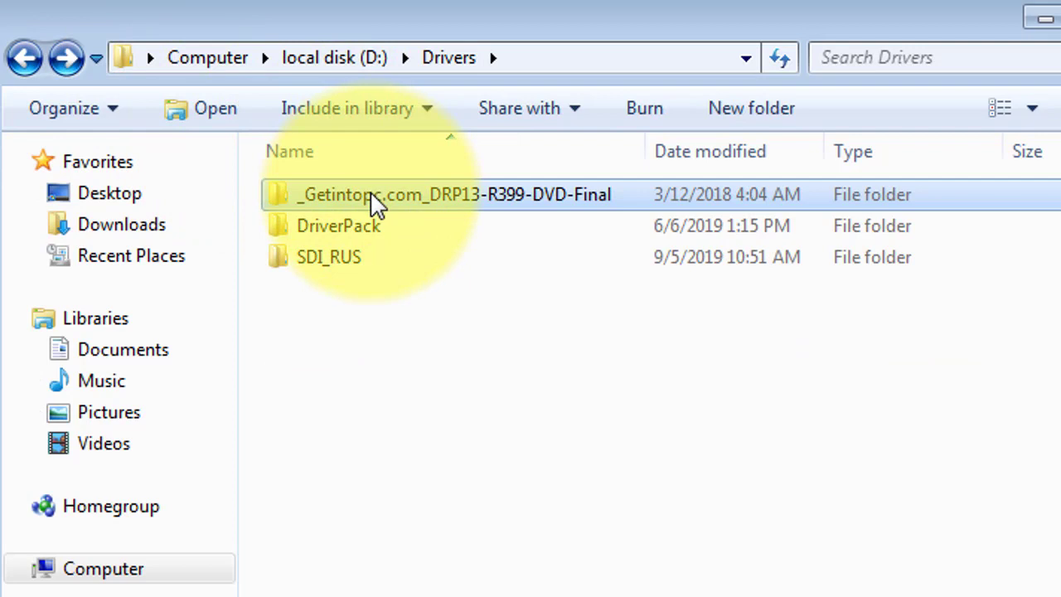
{"action": "mouse_move", "coordinate": [374, 203]}
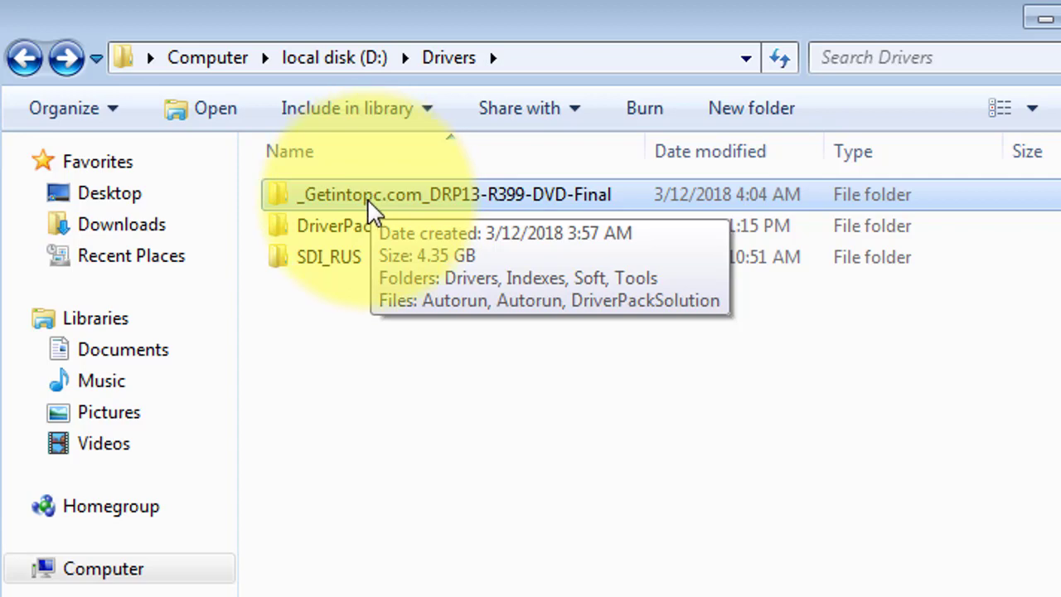
{"action": "mouse_move", "coordinate": [348, 241]}
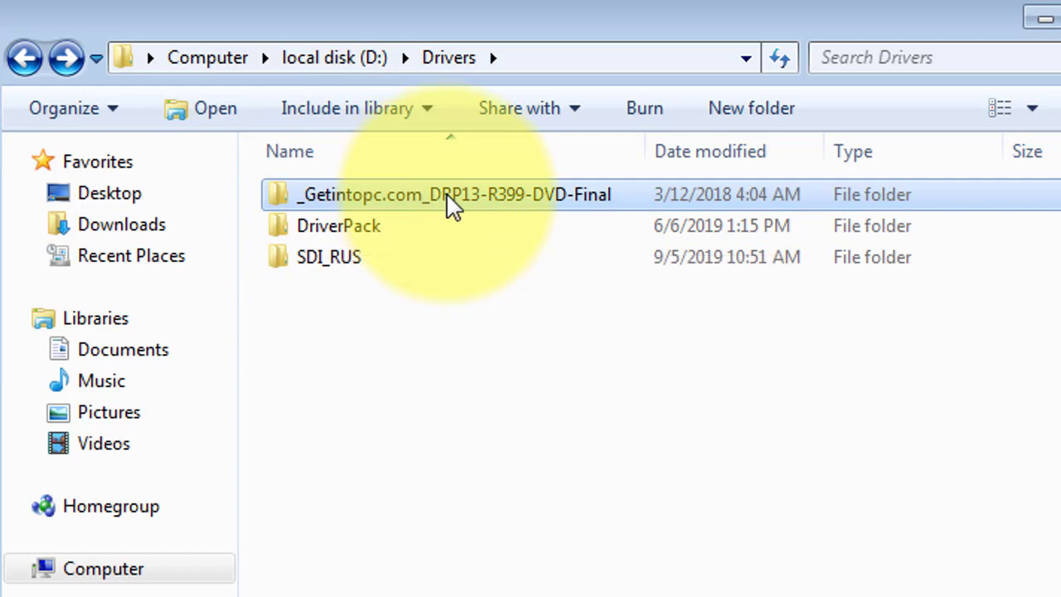
{"action": "mouse_move", "coordinate": [454, 206]}
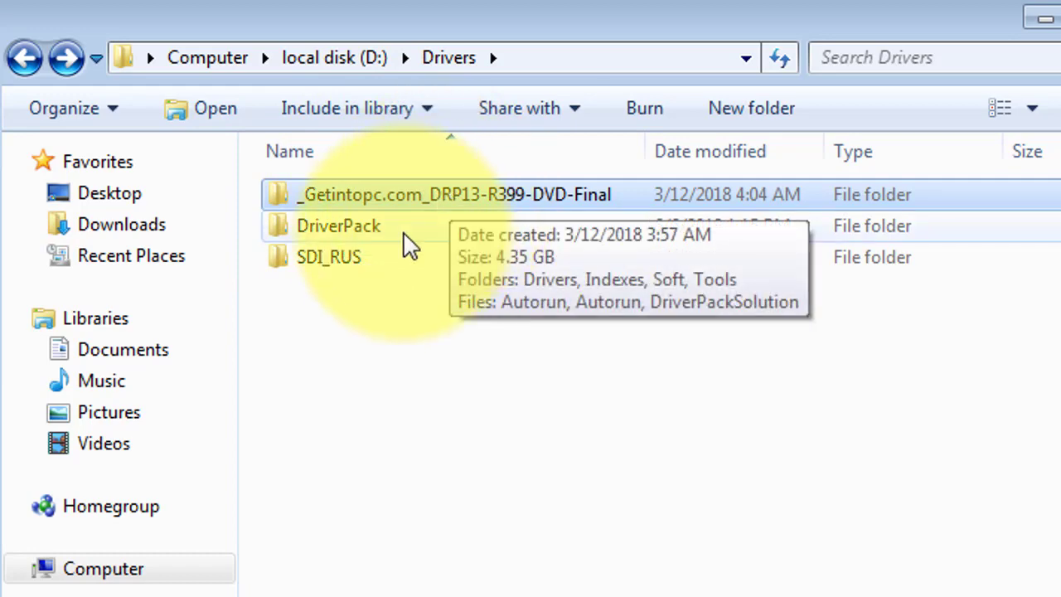
{"action": "mouse_move", "coordinate": [383, 240]}
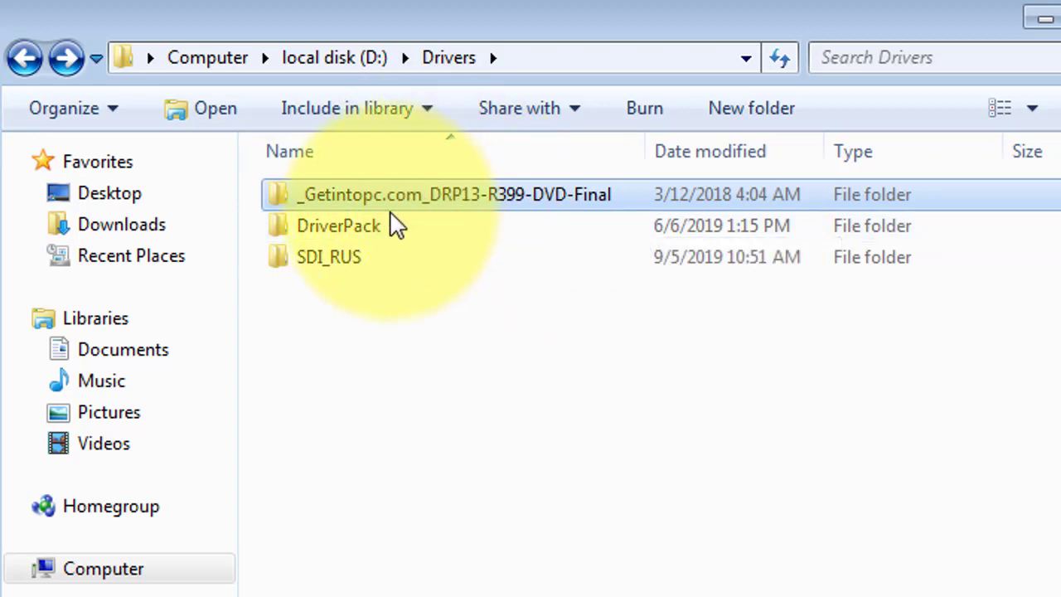
Step: Look through the DriverPack folder and its DriverPack_17.10.12-19053 subfolder, examine the DriverPack application's details, and return to Drivers
{"action": "double_click", "coordinate": [355, 236]}
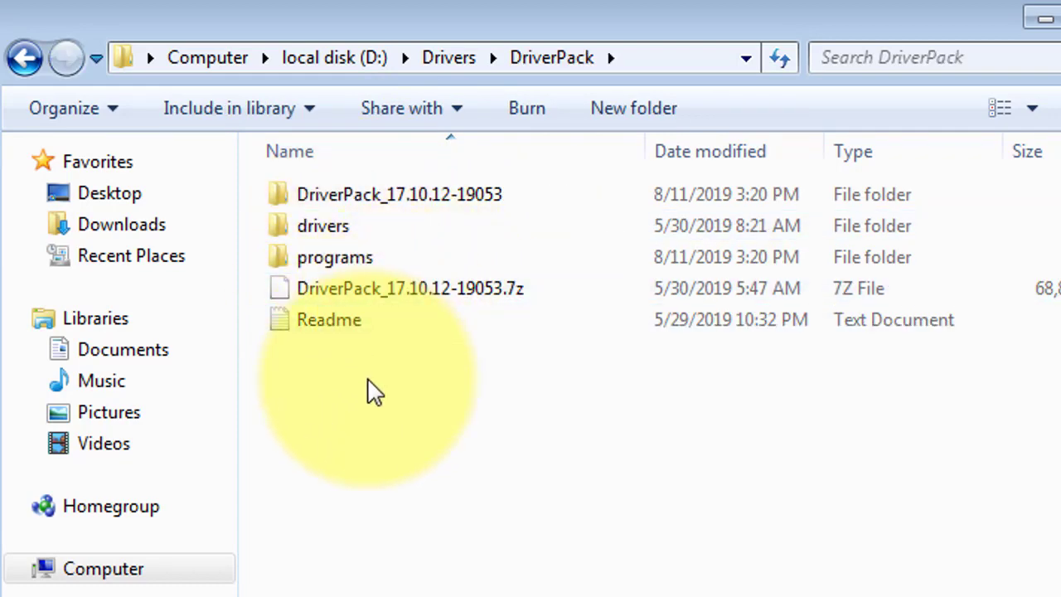
{"action": "double_click", "coordinate": [427, 196]}
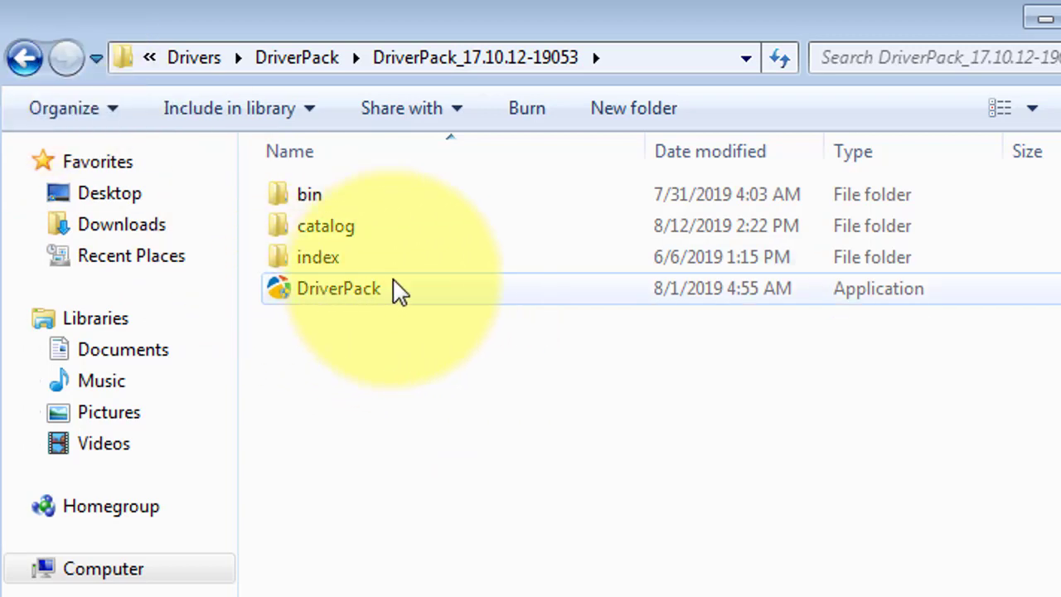
{"action": "mouse_move", "coordinate": [330, 291]}
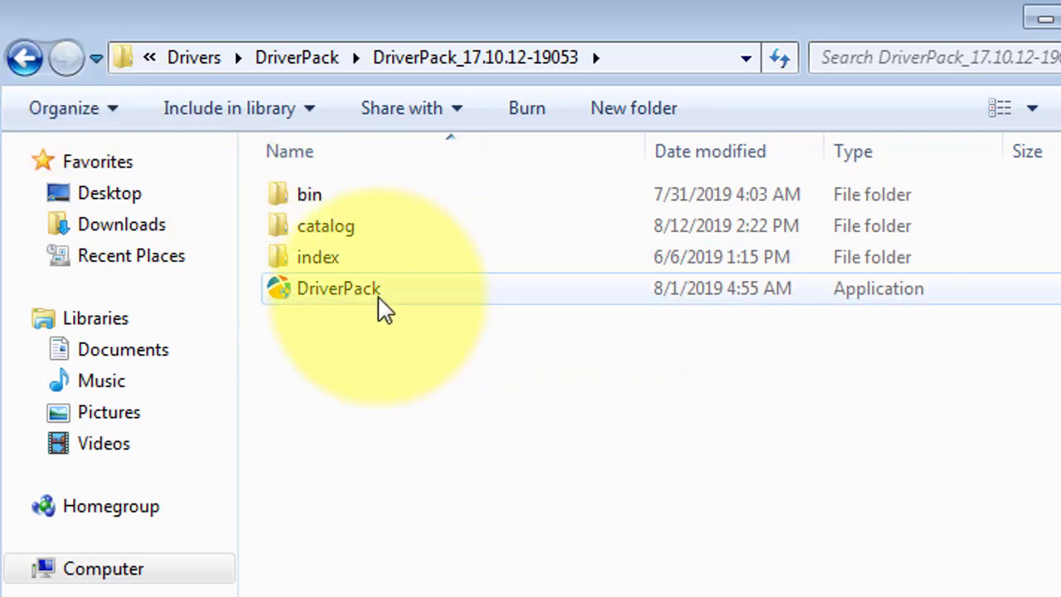
{"action": "mouse_move", "coordinate": [384, 309]}
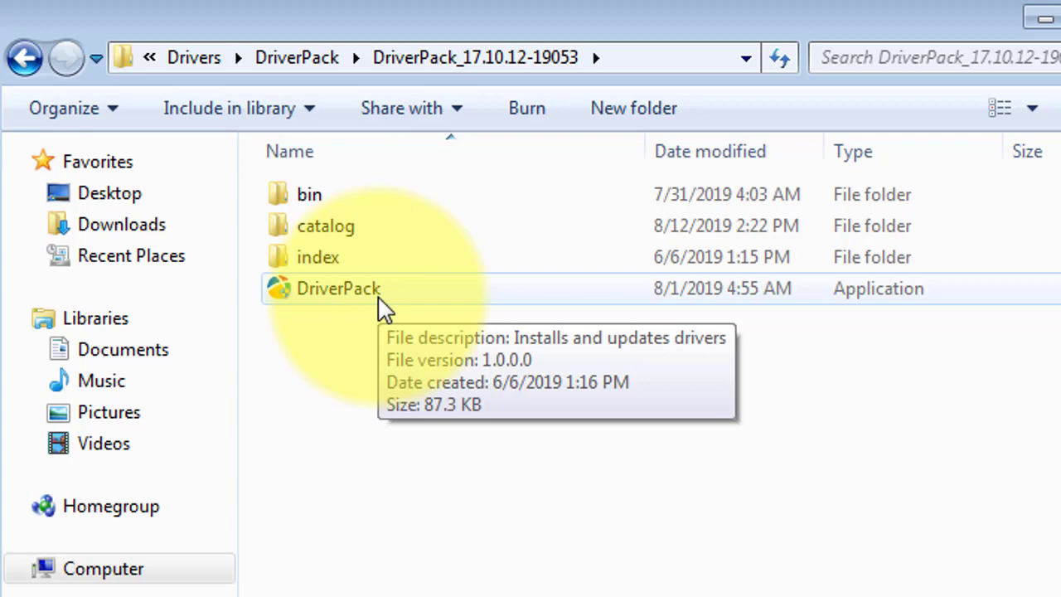
{"action": "left_click", "coordinate": [28, 54]}
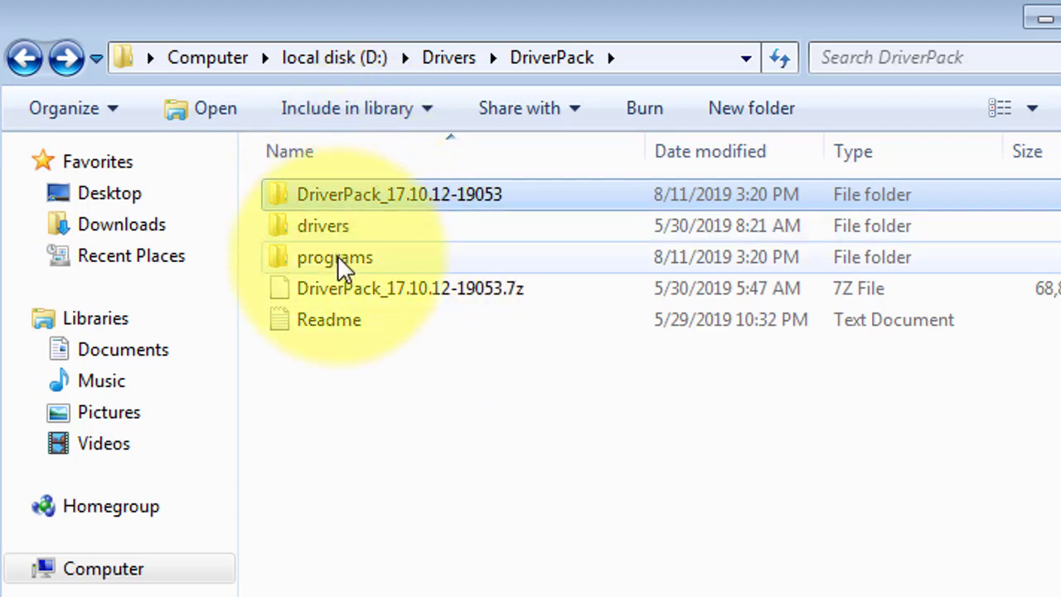
{"action": "left_click", "coordinate": [23, 59]}
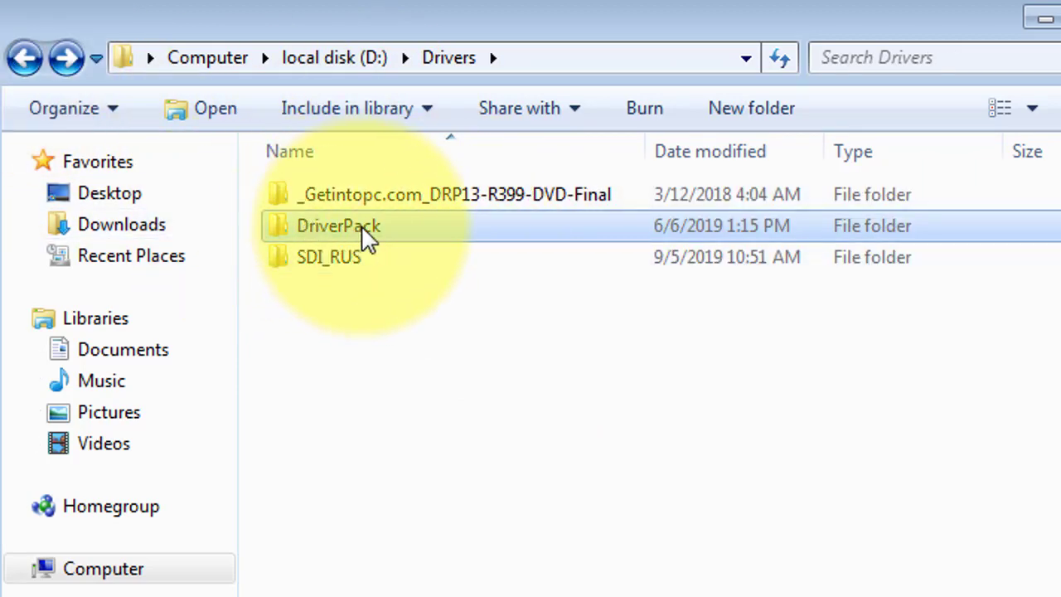
{"action": "mouse_move", "coordinate": [365, 235]}
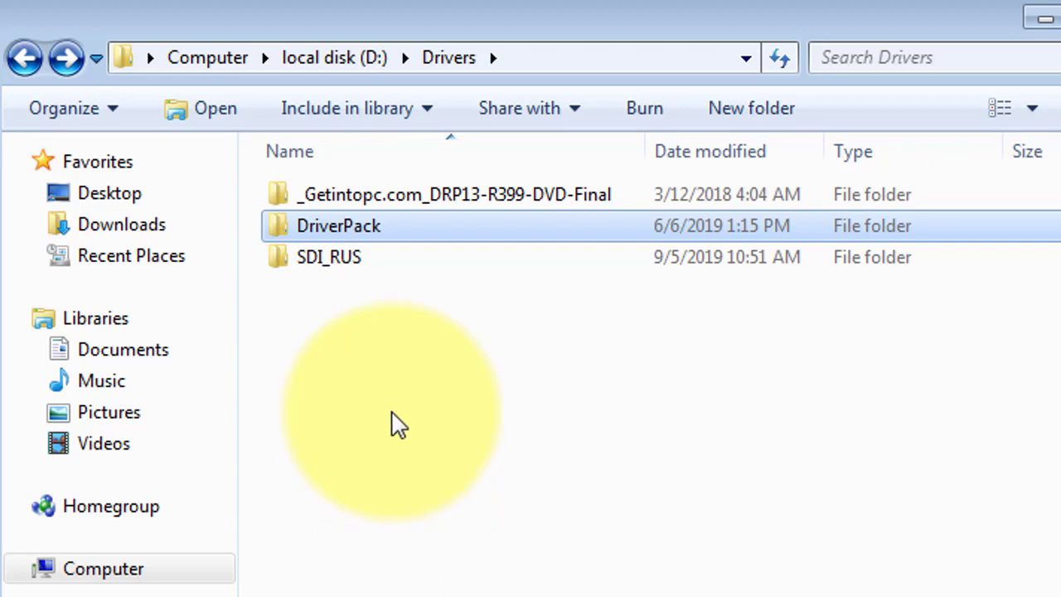
Step: Examine the details and contents of the SDI_RUS folder, returning to the Drivers folder
{"action": "left_click", "coordinate": [336, 257]}
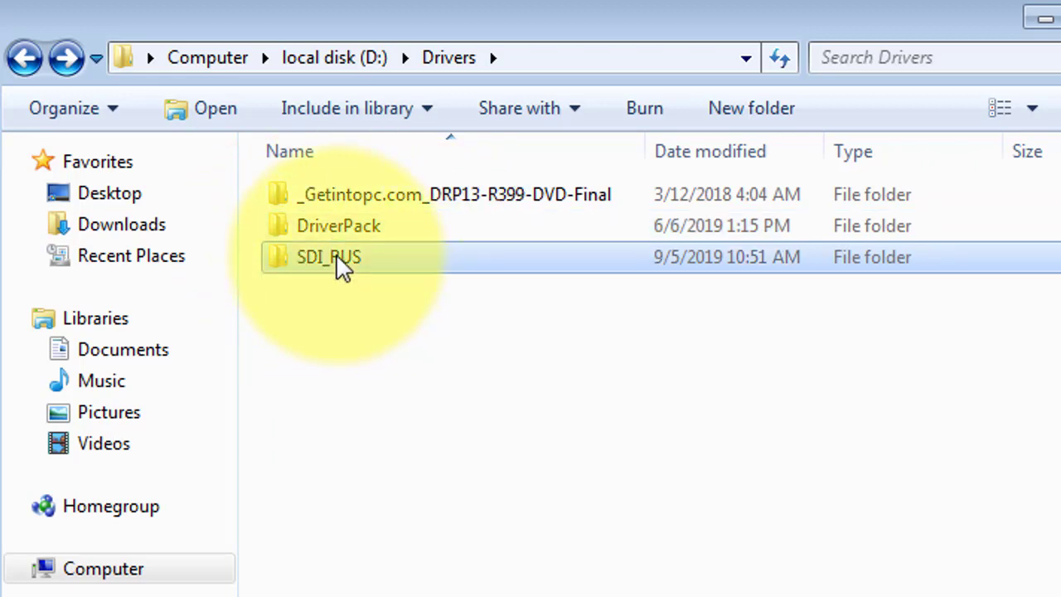
{"action": "mouse_move", "coordinate": [352, 273]}
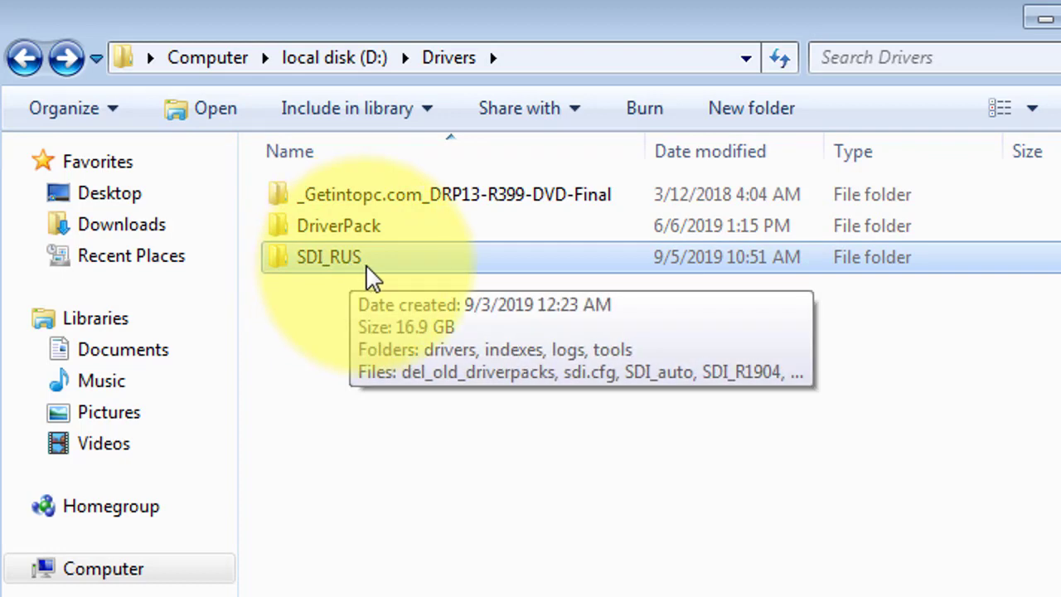
{"action": "double_click", "coordinate": [352, 257]}
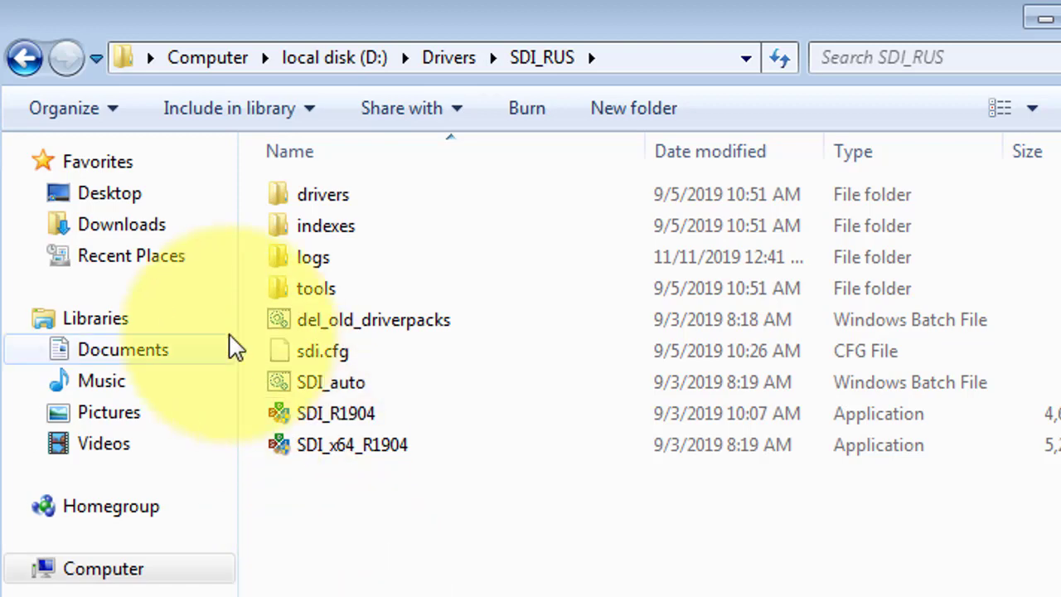
{"action": "left_click", "coordinate": [25, 58]}
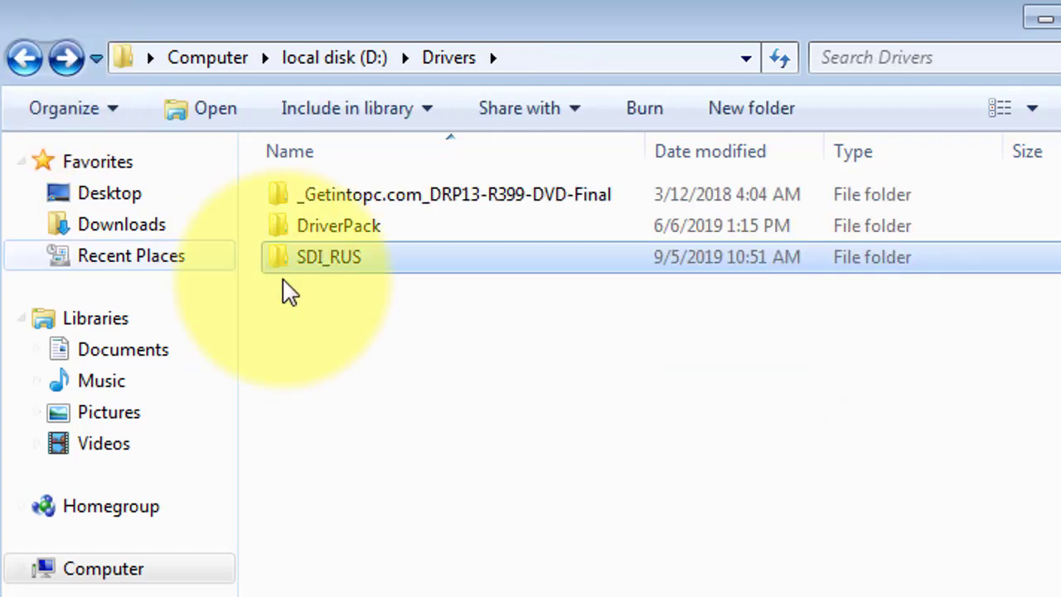
{"action": "mouse_move", "coordinate": [348, 276]}
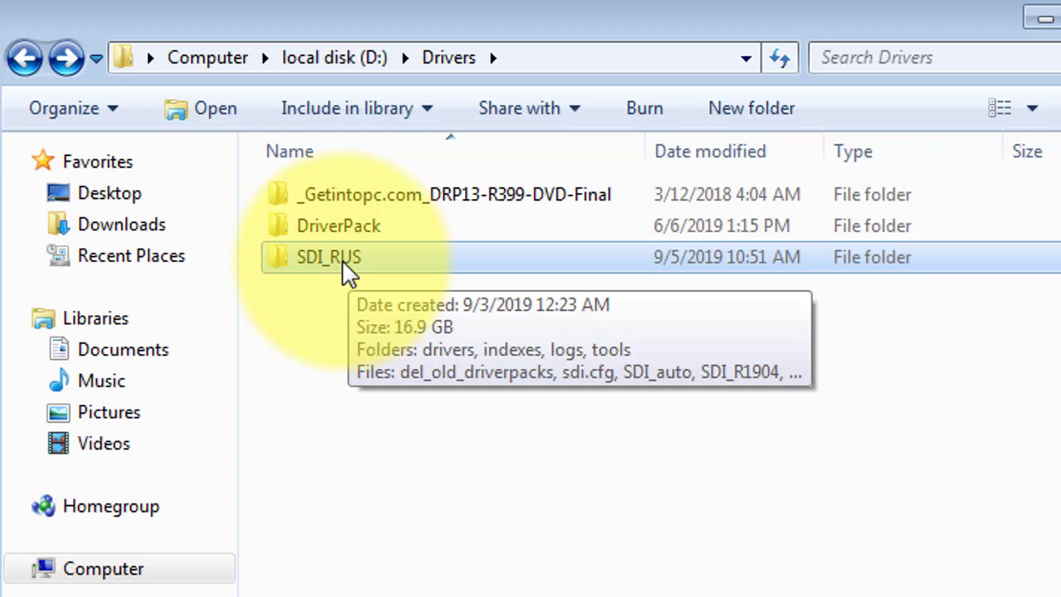
Step: Go back to local disk (D:) and open the programs folder
{"action": "left_click", "coordinate": [24, 64]}
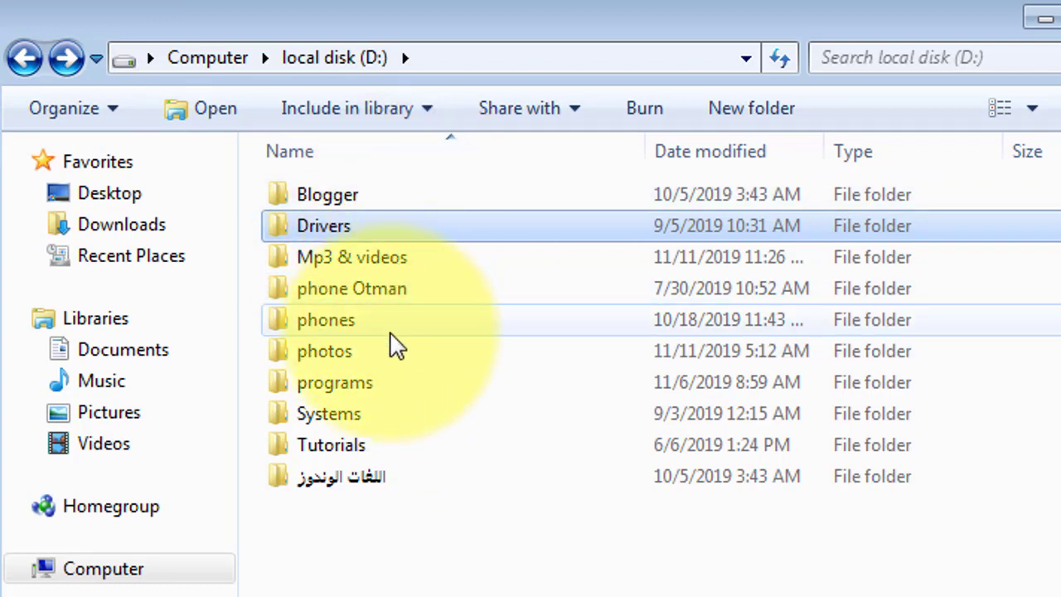
{"action": "mouse_move", "coordinate": [360, 256]}
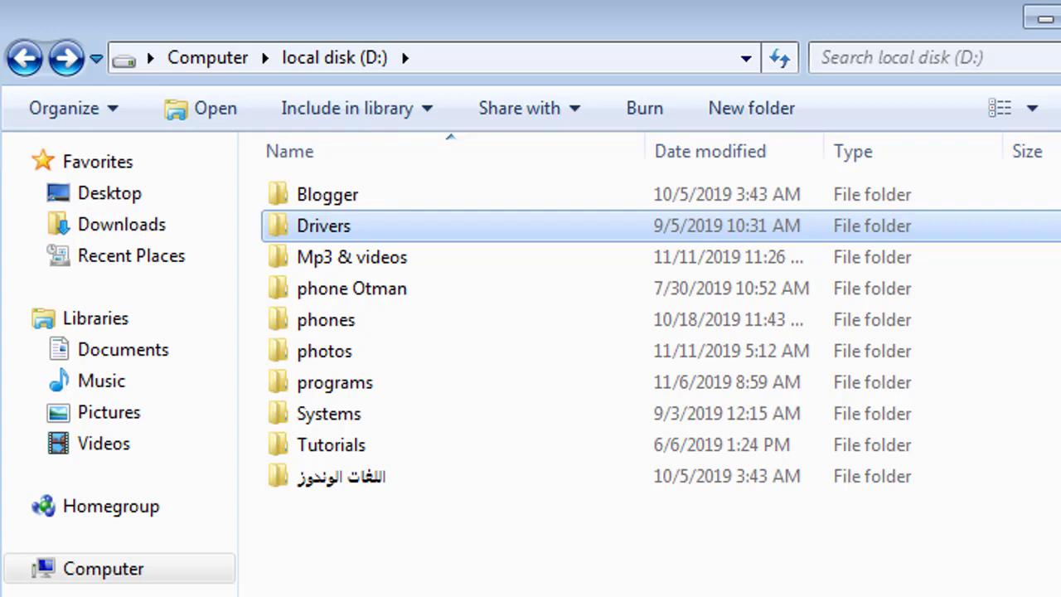
{"action": "double_click", "coordinate": [326, 392]}
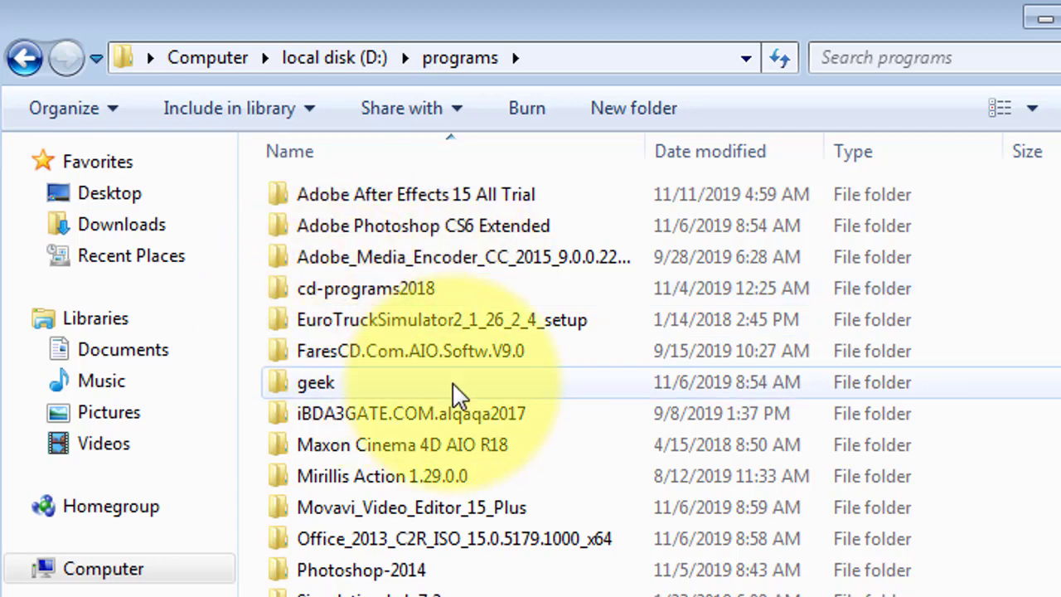
Step: Look at the contents of the cd-programs2018 folder and return to the programs folder
{"action": "double_click", "coordinate": [398, 290]}
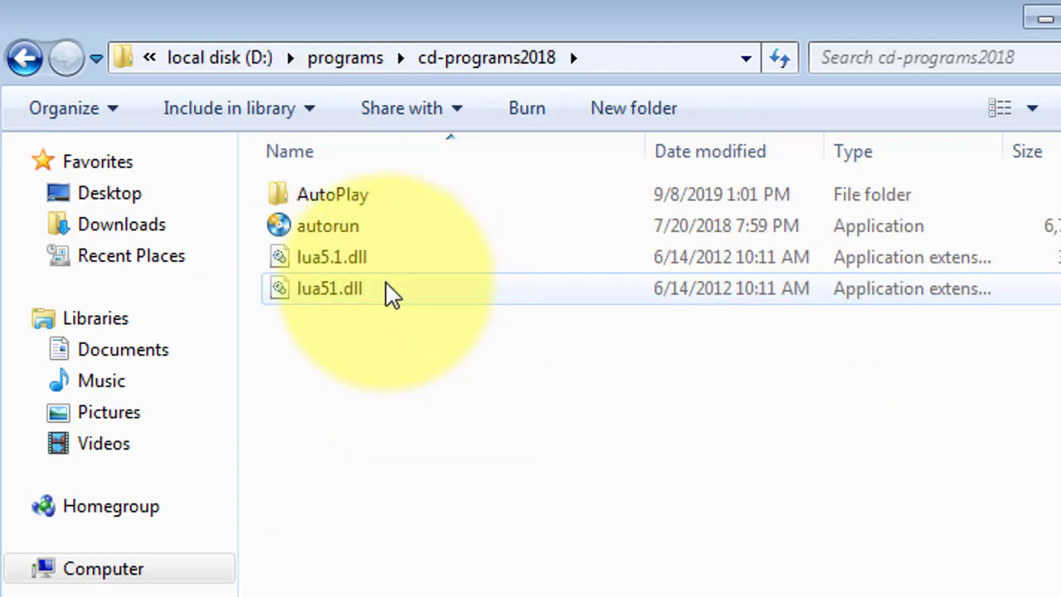
{"action": "left_click", "coordinate": [25, 58]}
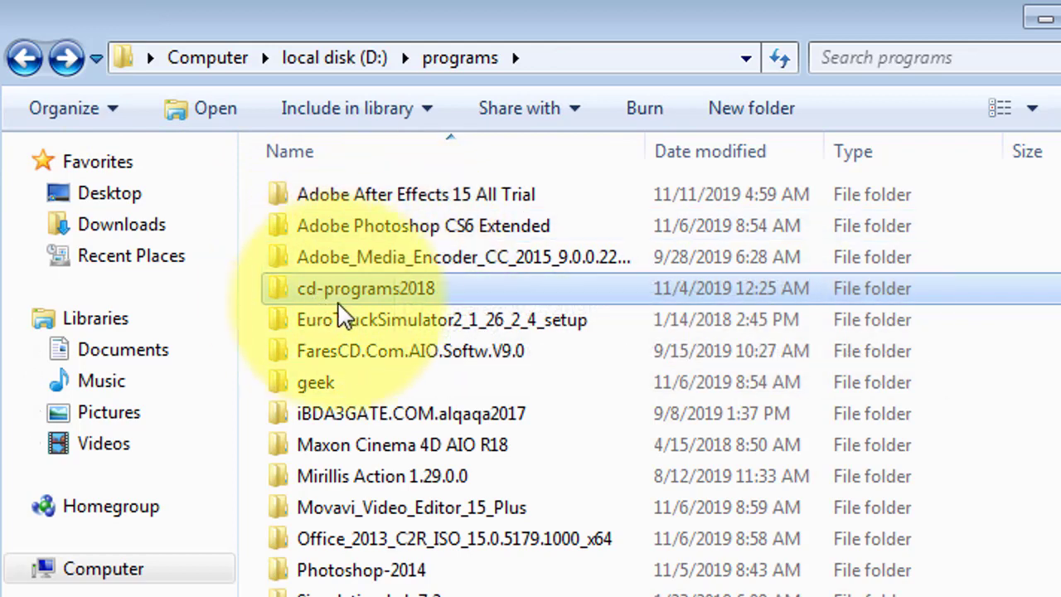
{"action": "mouse_move", "coordinate": [323, 302]}
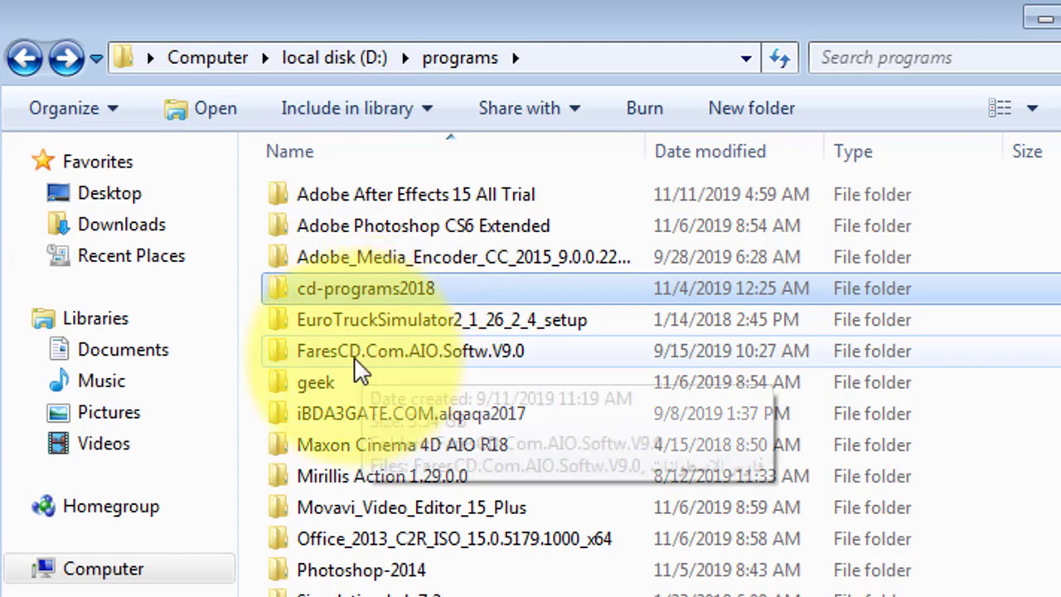
Step: Look at the contents of the FaresCD.Com.AIO.Softw.V9.0 folder and return to the programs folder
{"action": "mouse_move", "coordinate": [352, 369]}
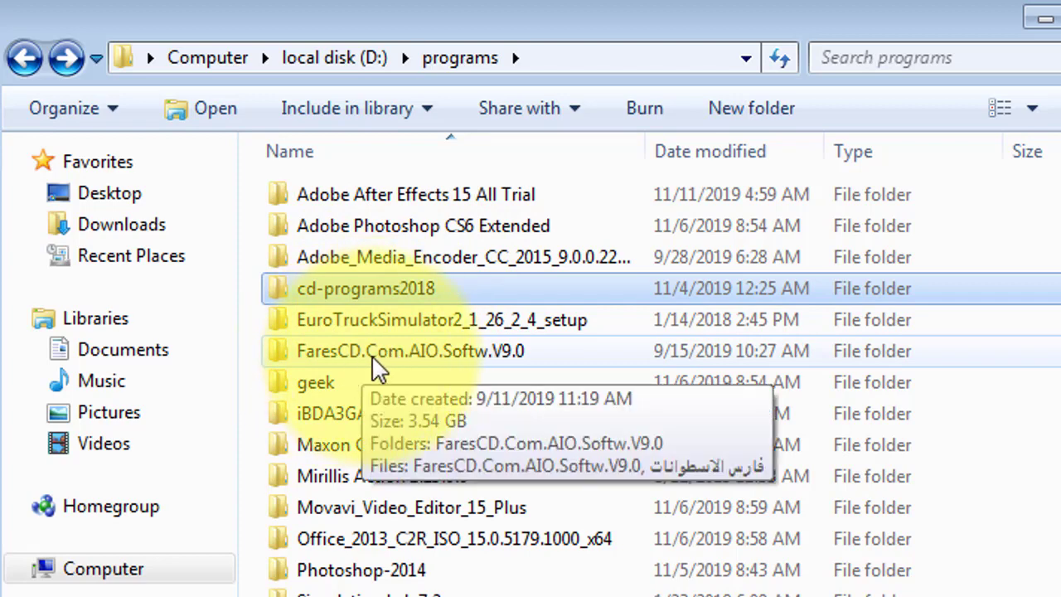
{"action": "double_click", "coordinate": [377, 365]}
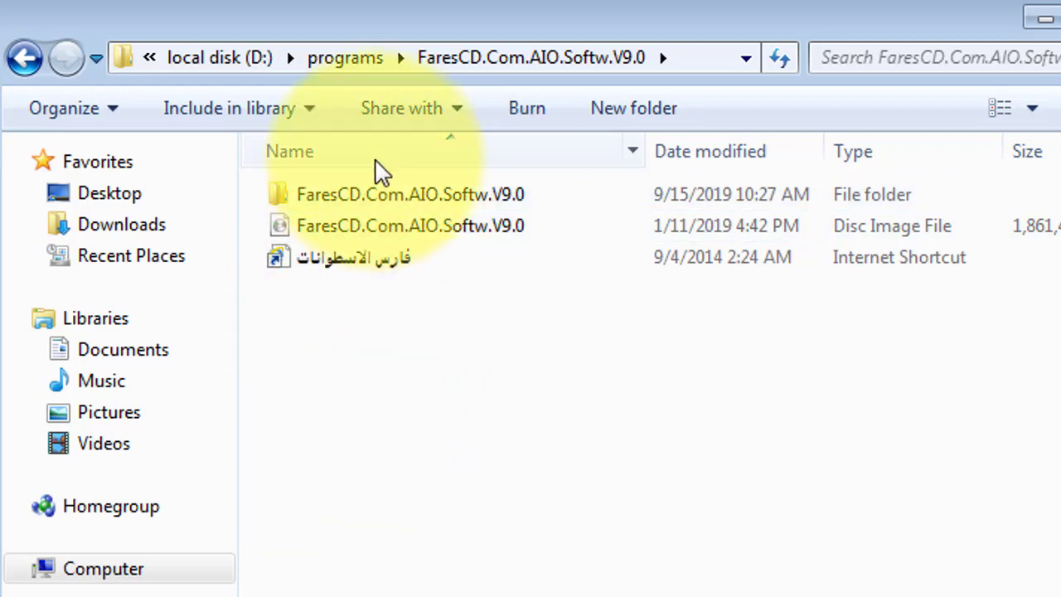
{"action": "mouse_move", "coordinate": [371, 244]}
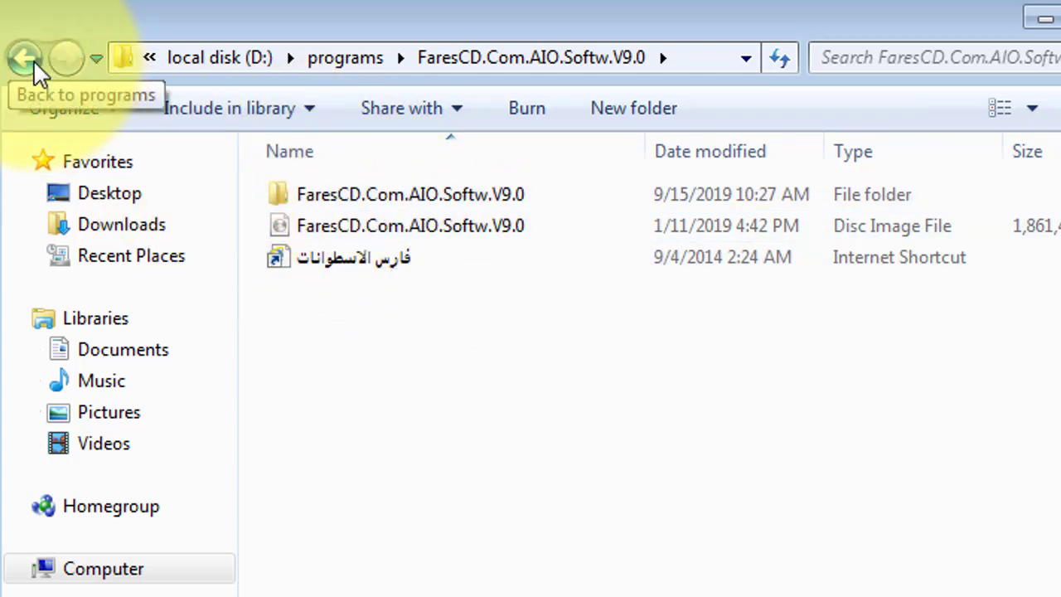
{"action": "left_click", "coordinate": [25, 58]}
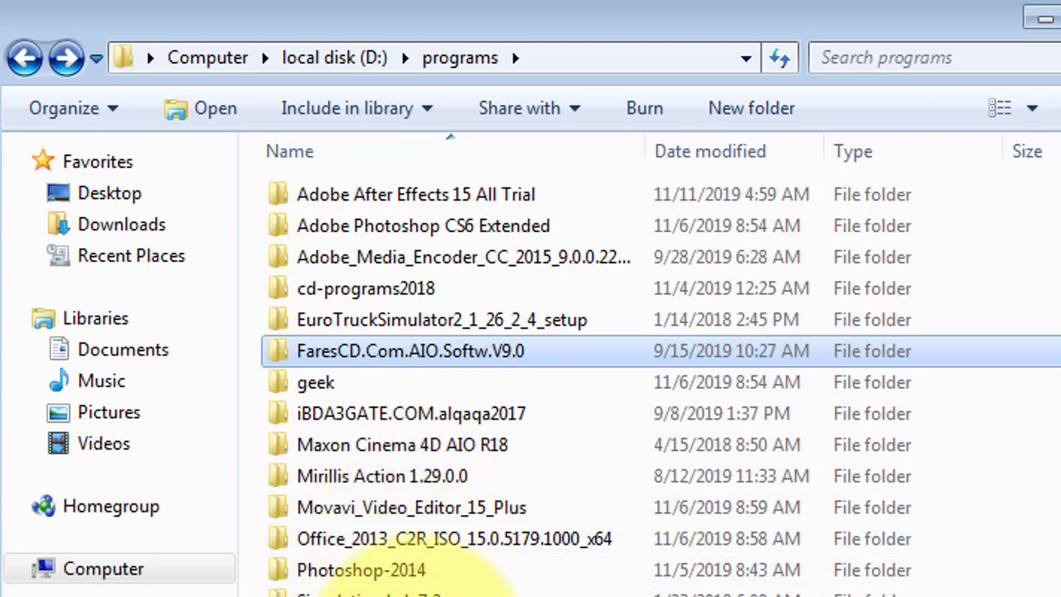
Step: Open the cd-programs2018 folder and launch its autorun application
{"action": "double_click", "coordinate": [356, 302]}
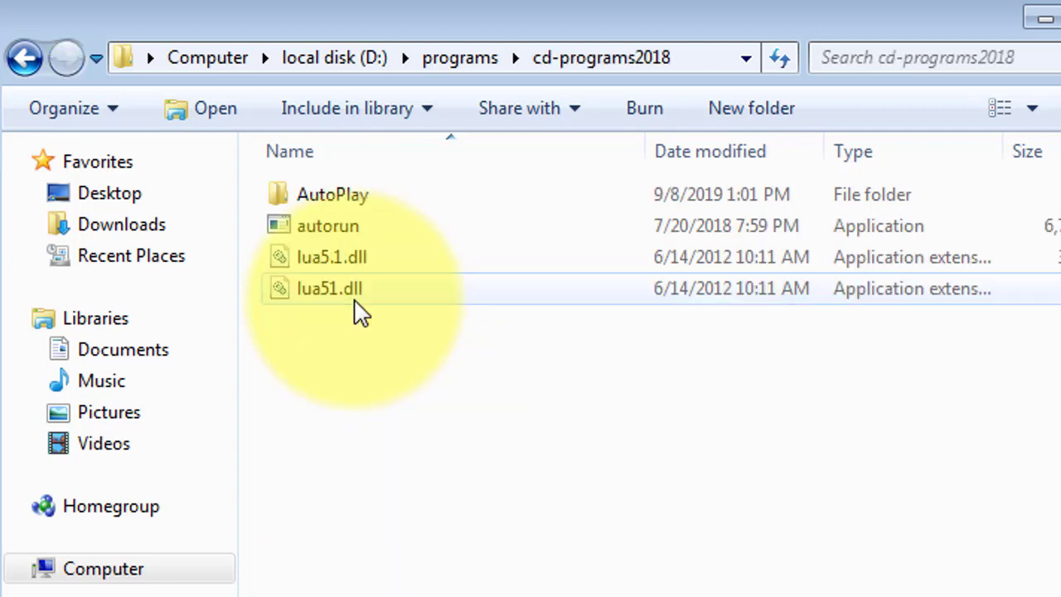
{"action": "left_click", "coordinate": [328, 227]}
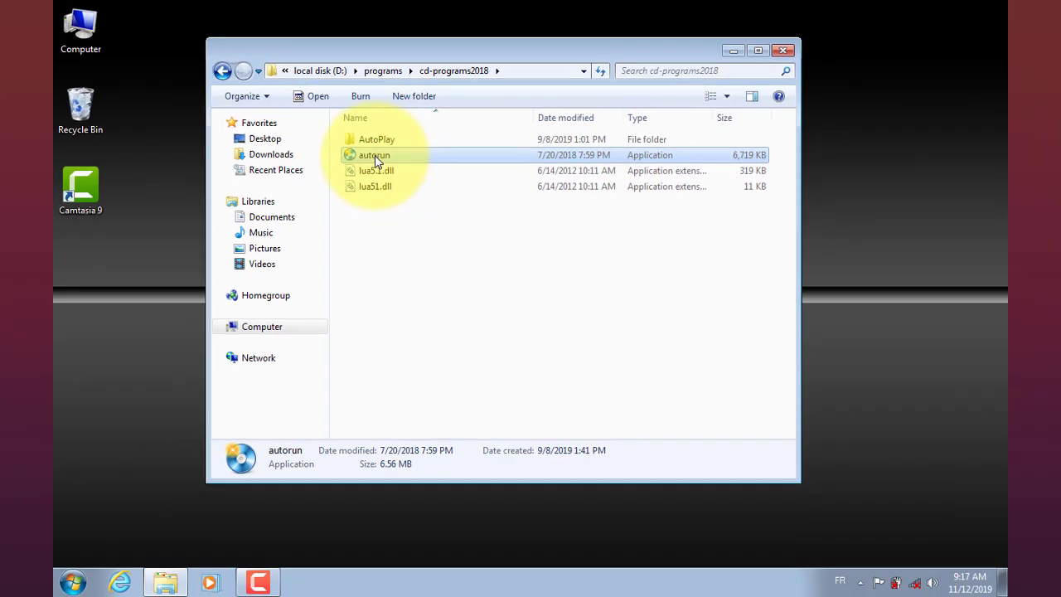
{"action": "double_click", "coordinate": [375, 155]}
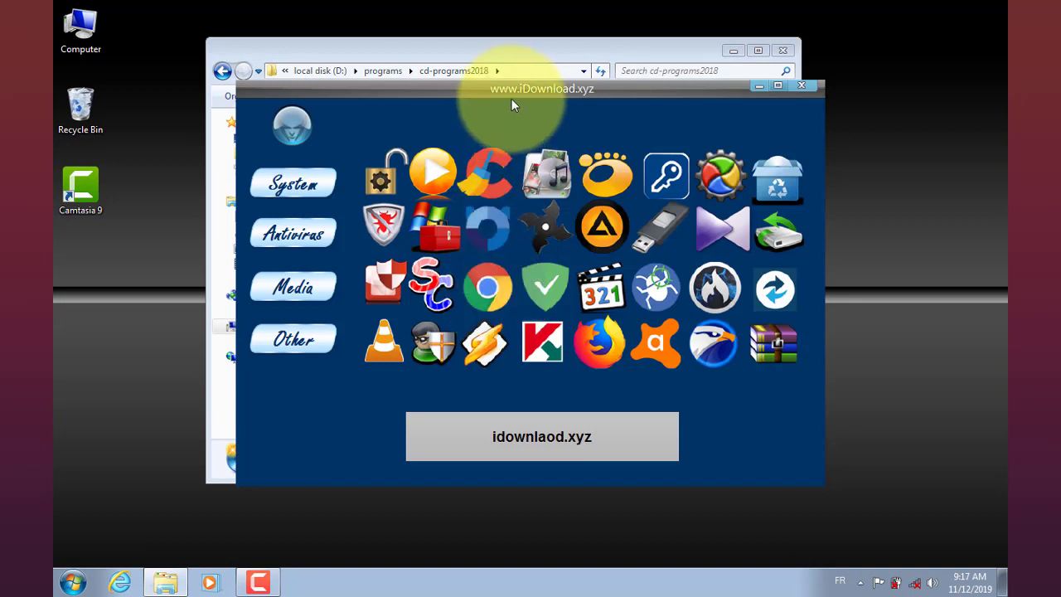
{"action": "left_click_drag", "start_coordinate": [481, 91], "coordinate": [480, 87]}
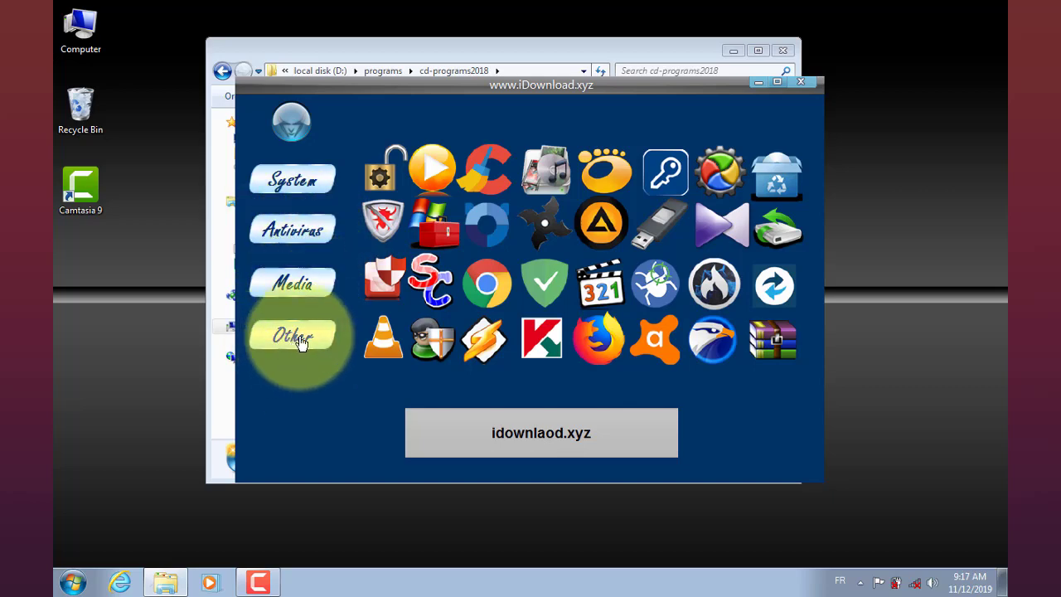
Step: Examine the System, Antivirus and Media categories of the iDownload collection, close it and return to the programs folder
{"action": "left_click", "coordinate": [292, 182]}
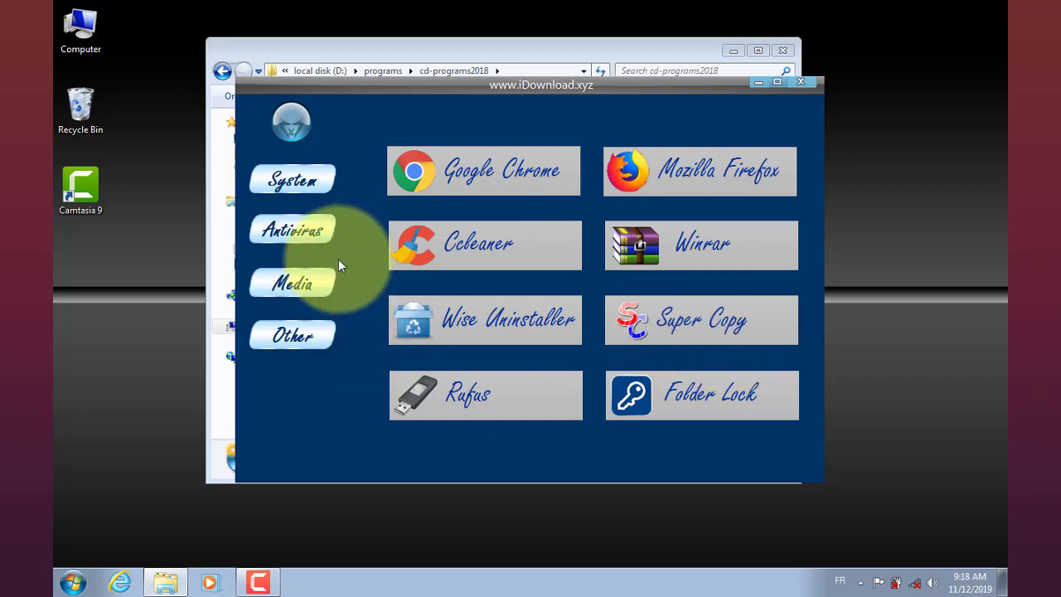
{"action": "left_click", "coordinate": [289, 233]}
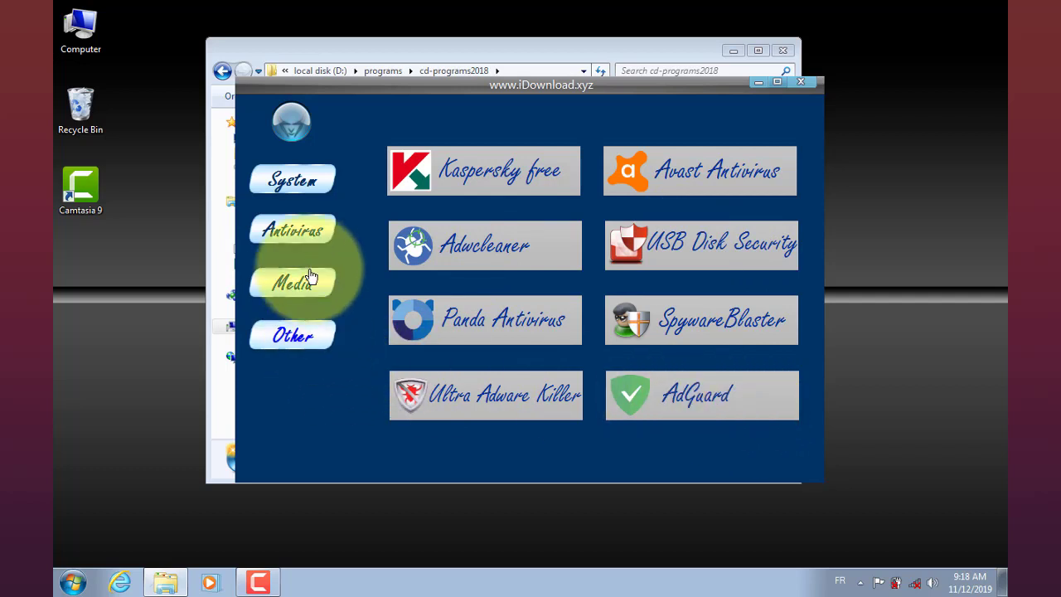
{"action": "left_click", "coordinate": [286, 300]}
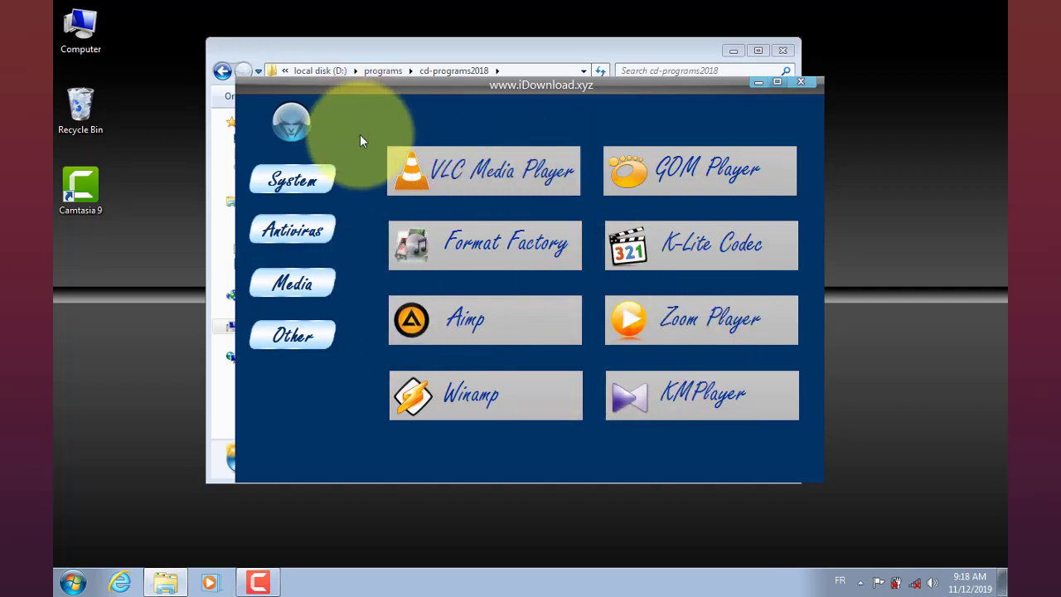
{"action": "left_click", "coordinate": [801, 82]}
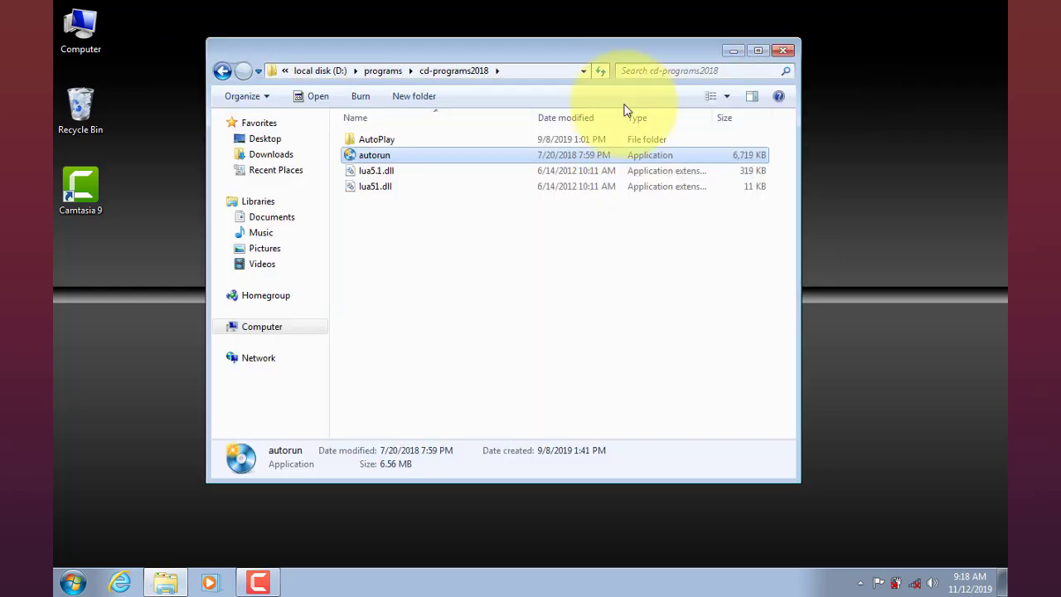
{"action": "left_click", "coordinate": [222, 70]}
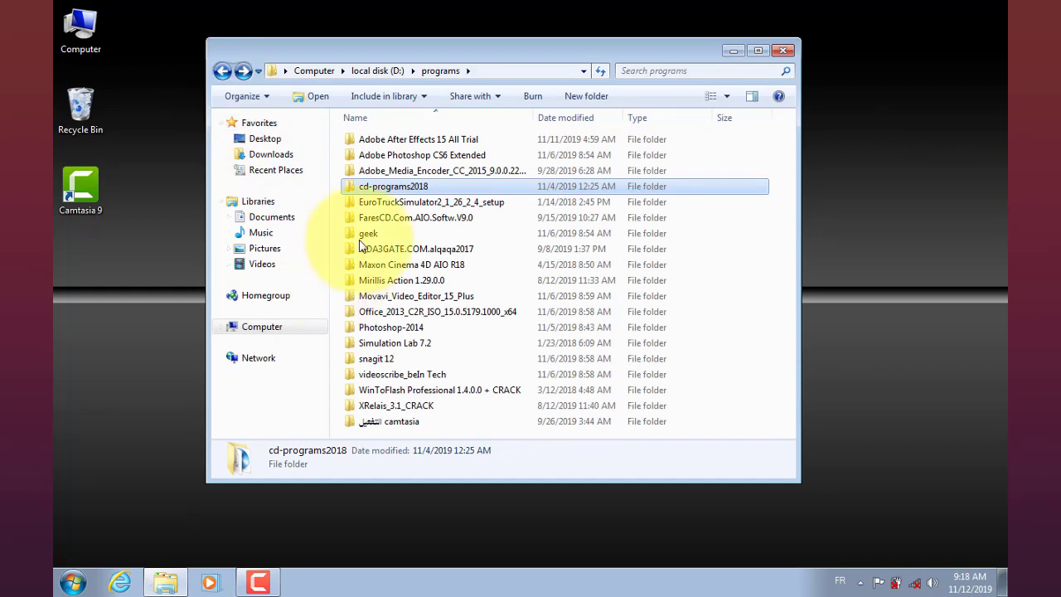
Step: Open the FaresCD.Com.AIO.Softw.V9.0 folder and its subfolder of the same name, and launch the MInst application
{"action": "double_click", "coordinate": [401, 217]}
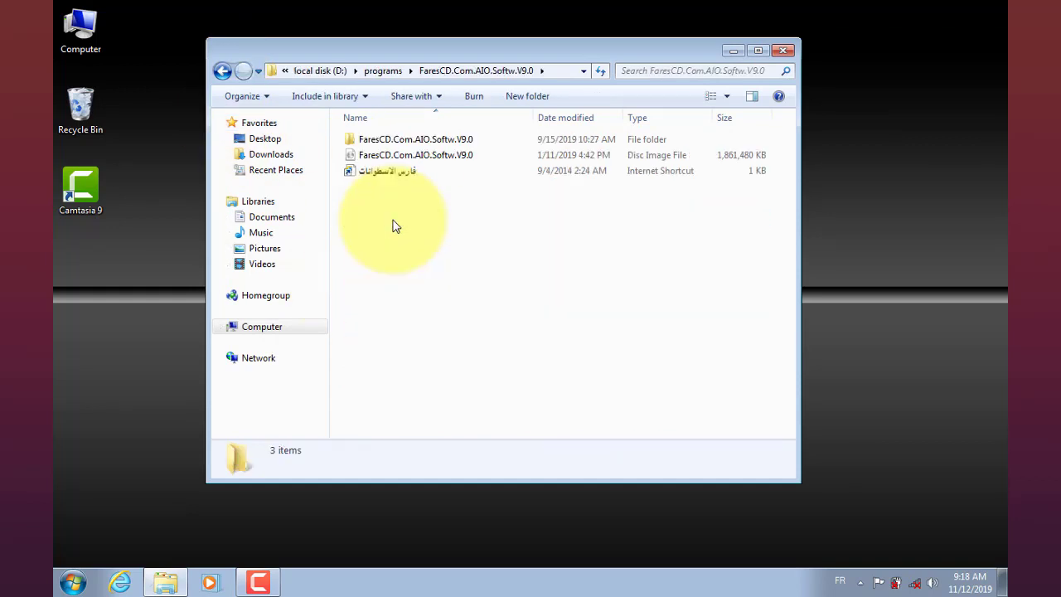
{"action": "double_click", "coordinate": [419, 156]}
{"action": "left_click", "coordinate": [652, 163]}
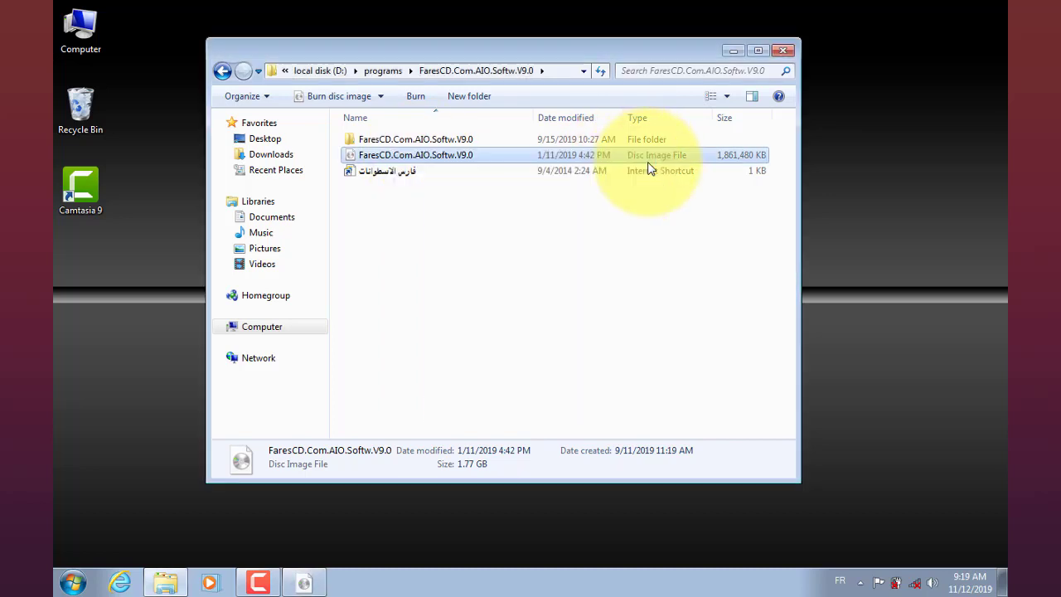
{"action": "double_click", "coordinate": [425, 142]}
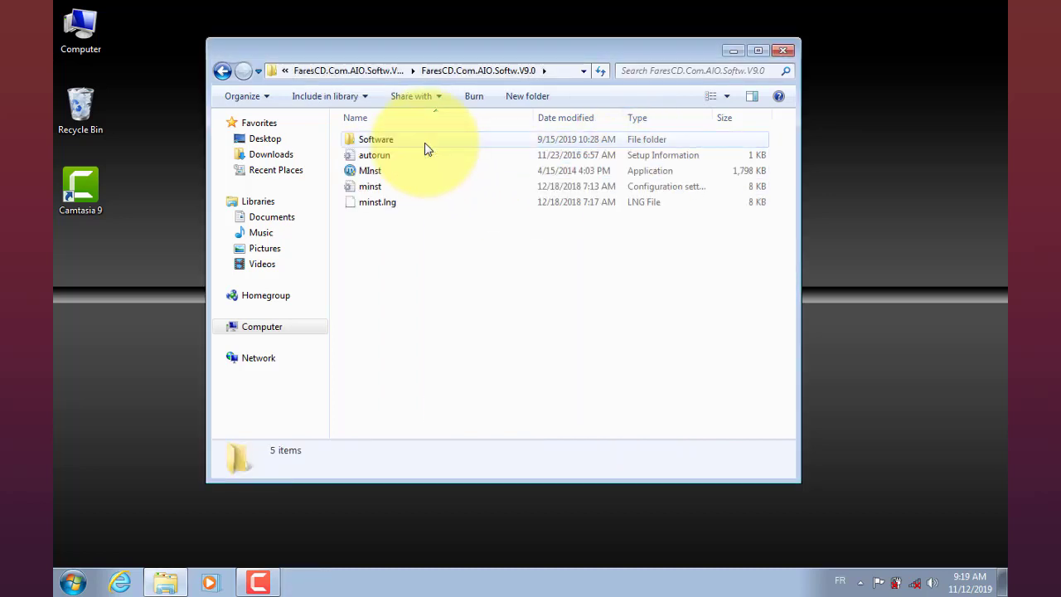
{"action": "left_click", "coordinate": [370, 172]}
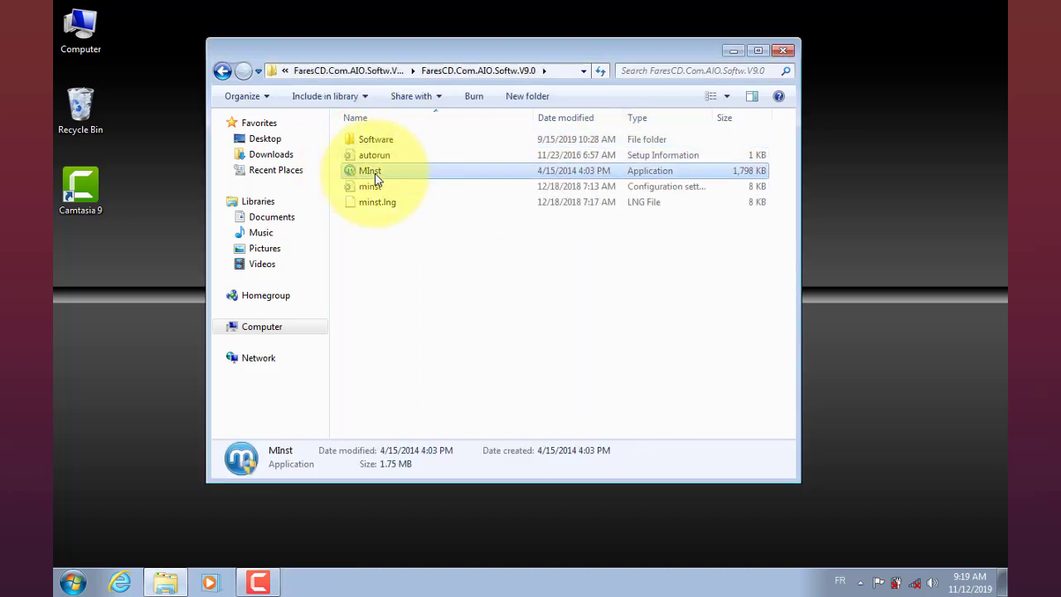
{"action": "double_click", "coordinate": [373, 174]}
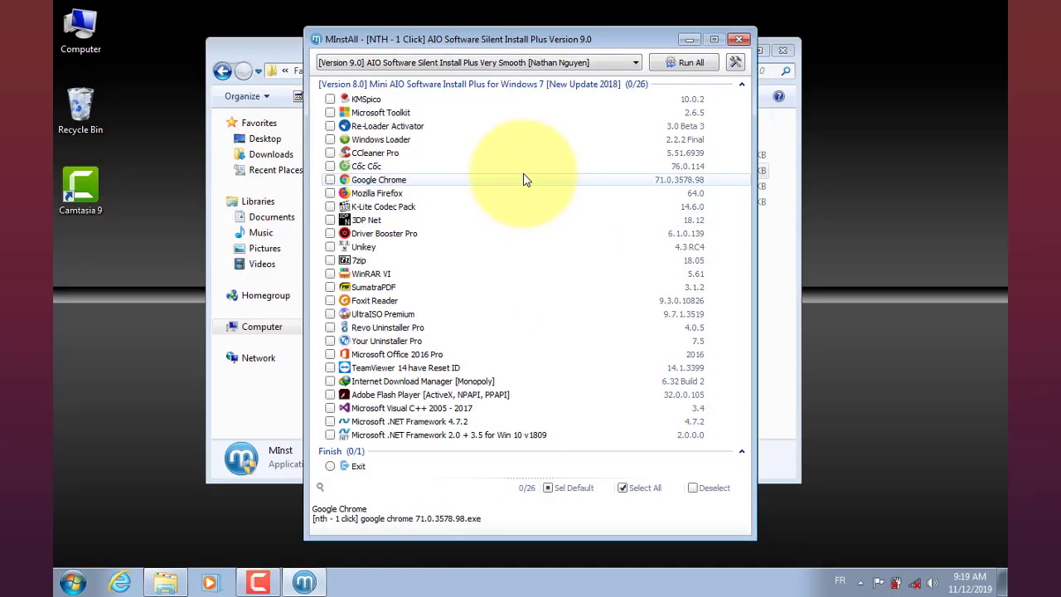
Step: Examine the list of installable programs in MInstAll, and close both it and the folder window
{"action": "left_click", "coordinate": [488, 424]}
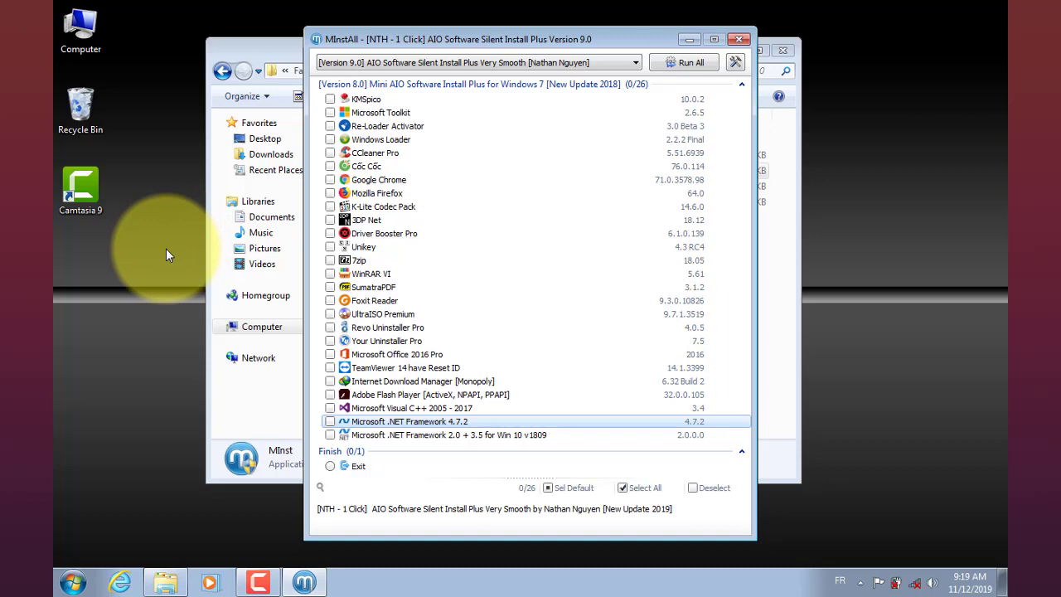
{"action": "left_click", "coordinate": [740, 39]}
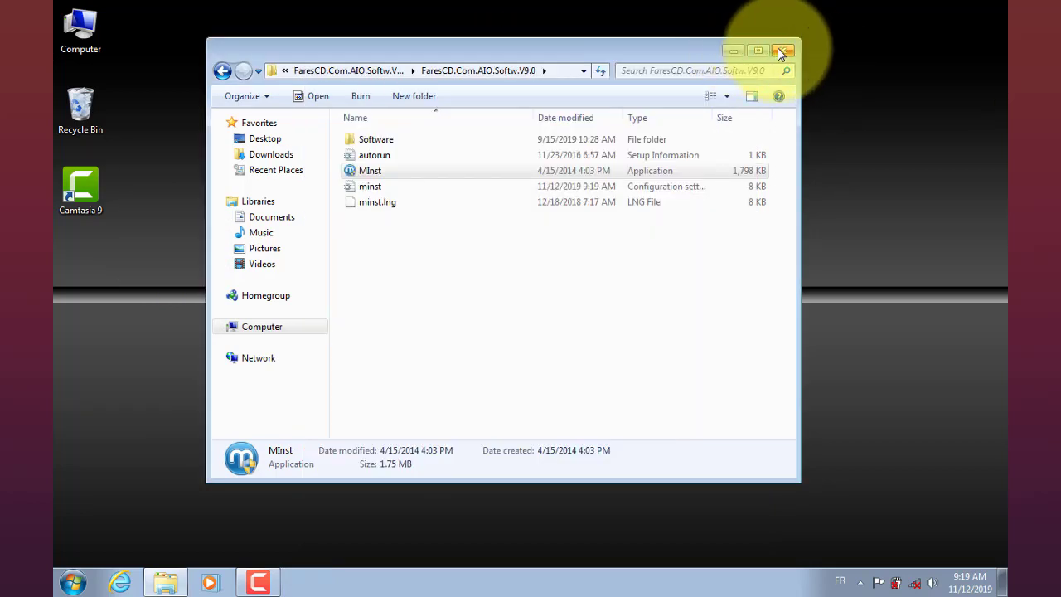
{"action": "left_click", "coordinate": [780, 52]}
{"action": "right_click", "coordinate": [427, 76]}
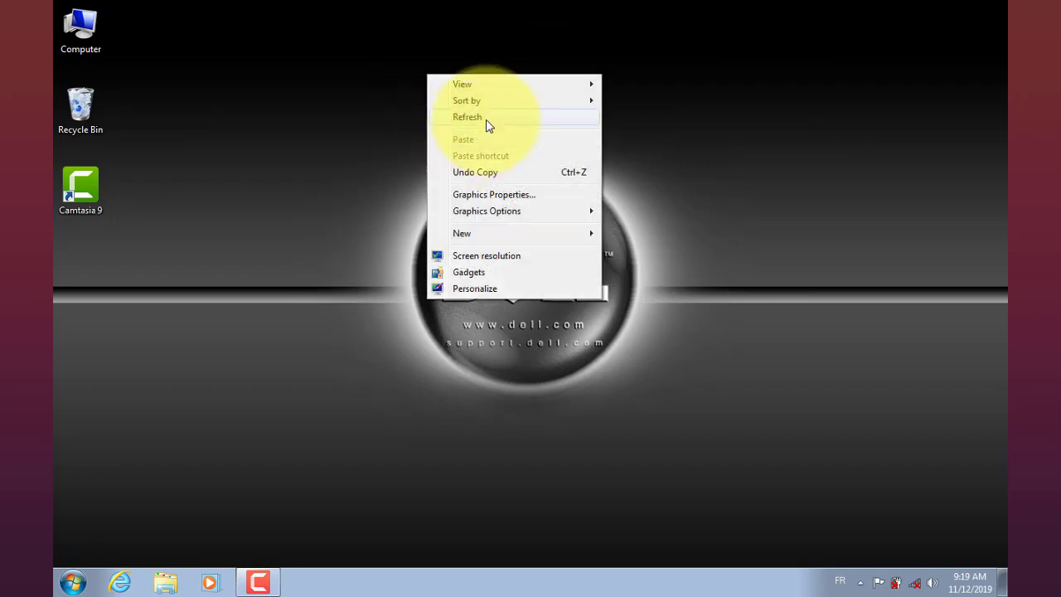
{"action": "left_click", "coordinate": [488, 125]}
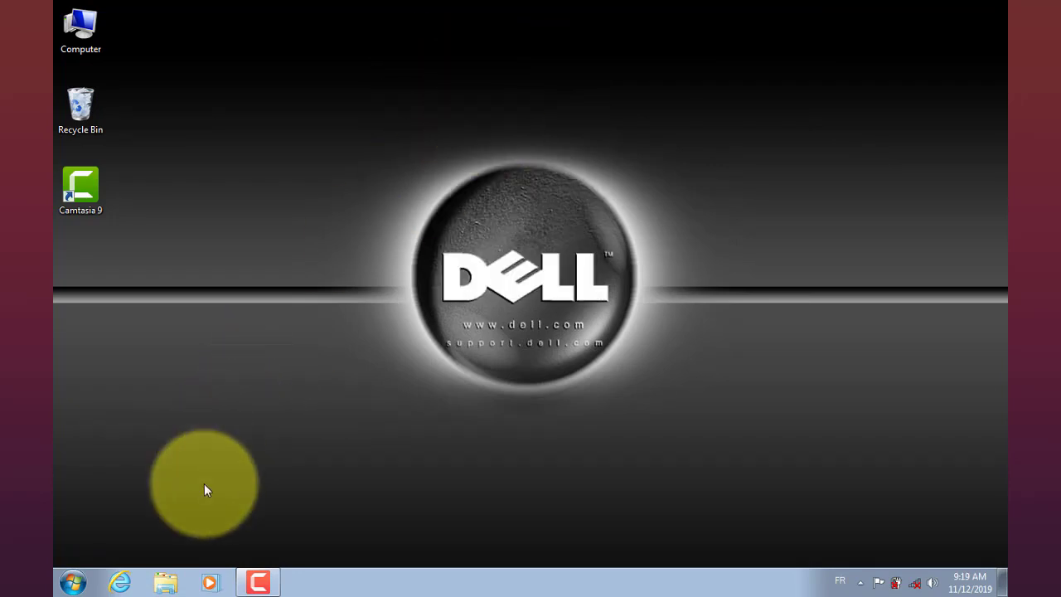
{"action": "left_click", "coordinate": [63, 584]}
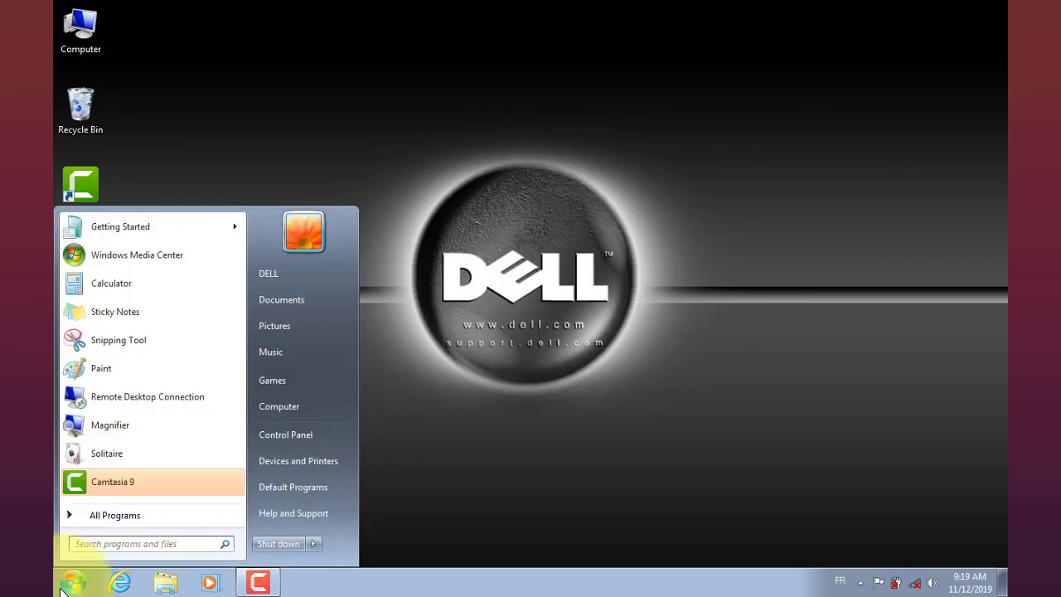
{"action": "left_click", "coordinate": [153, 517]}
{"action": "left_click", "coordinate": [471, 237]}
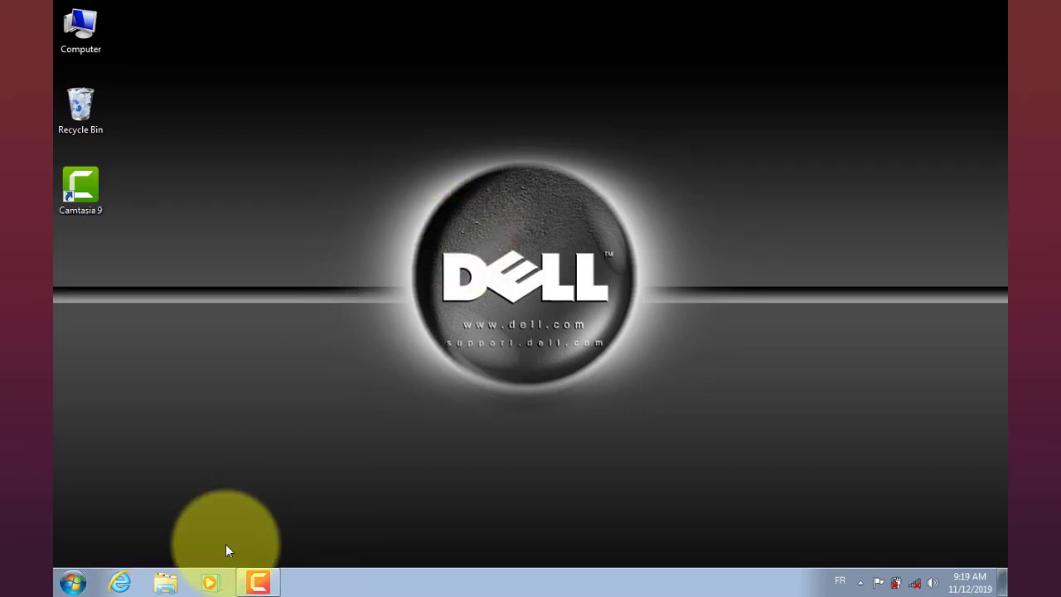
{"action": "left_click", "coordinate": [168, 582]}
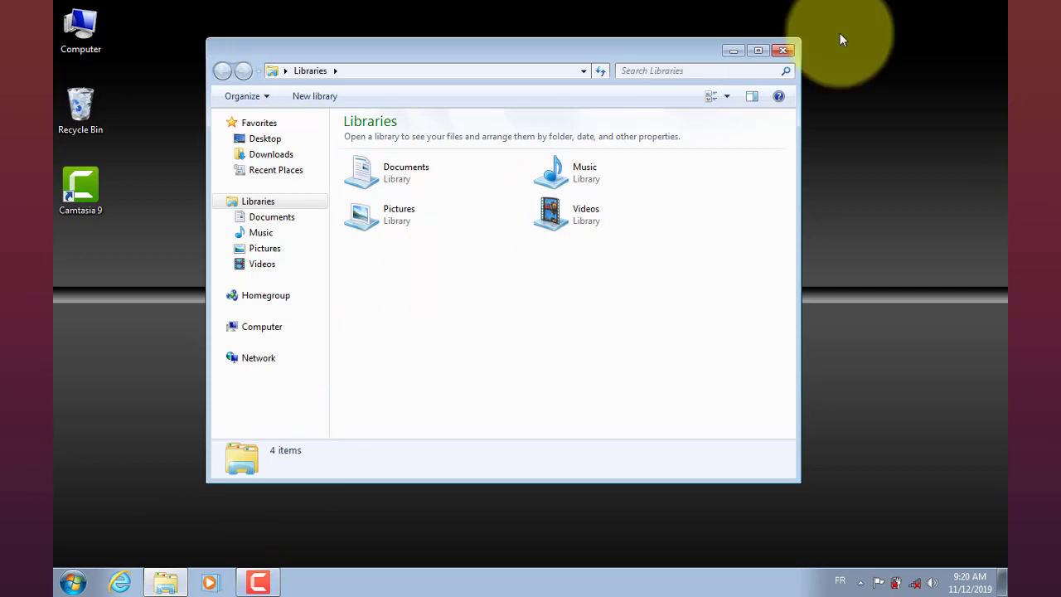
{"action": "left_click", "coordinate": [789, 50]}
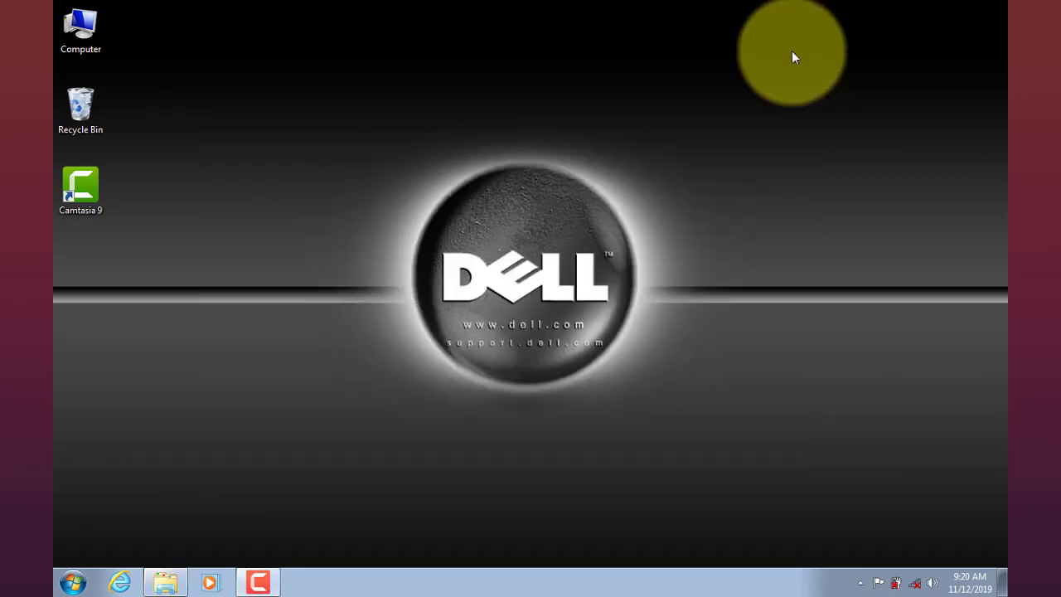
{"action": "right_click", "coordinate": [584, 222]}
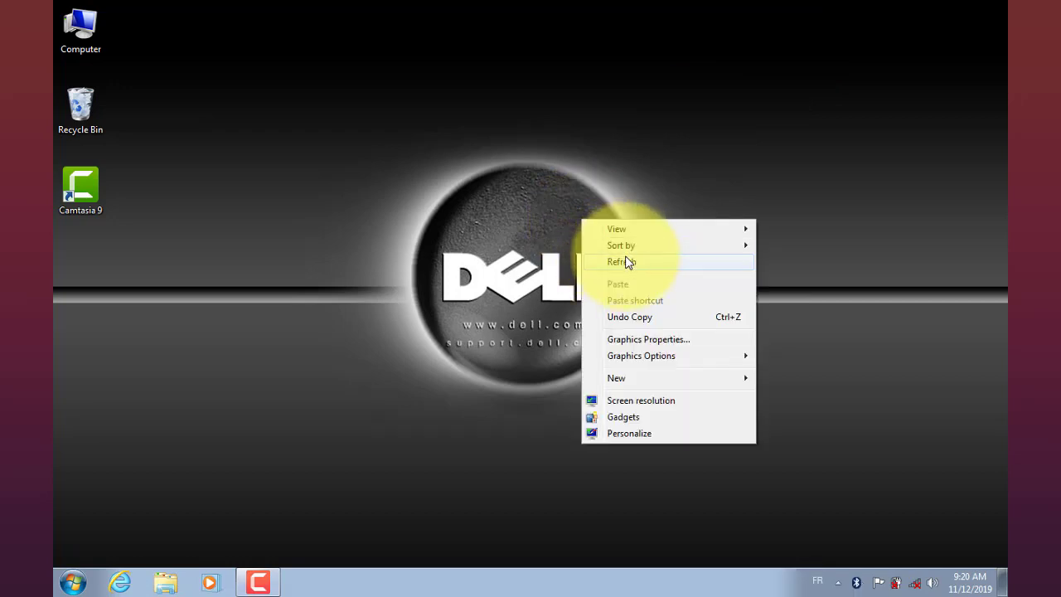
{"action": "left_click", "coordinate": [626, 261]}
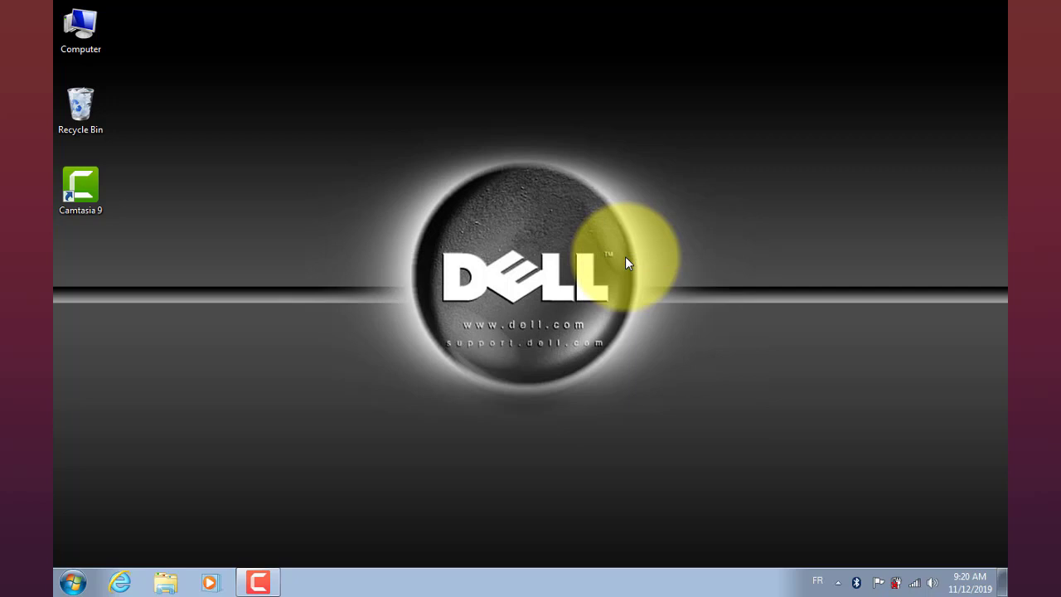
{"action": "right_click", "coordinate": [742, 172]}
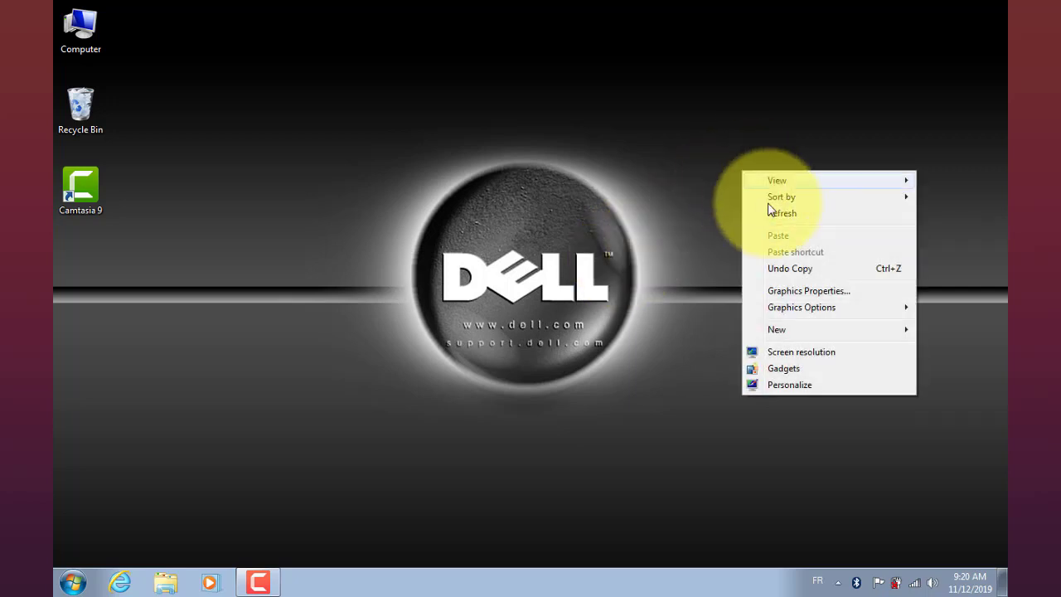
{"action": "left_click", "coordinate": [780, 215]}
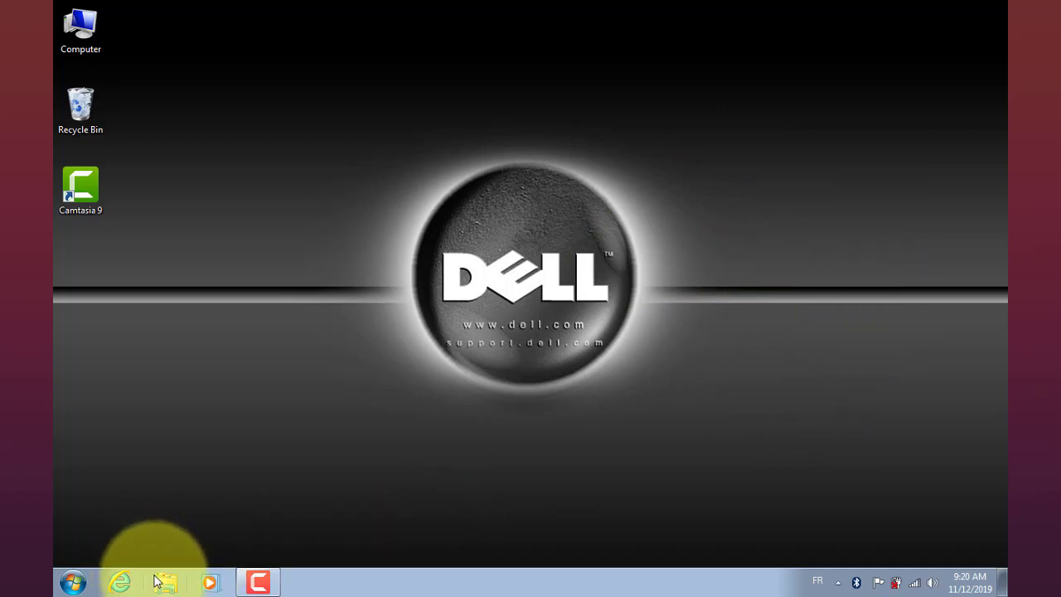
Step: Open Internet Explorer in a maximized window and go to google.com, dismissing the default-search prompt
{"action": "left_click", "coordinate": [121, 582]}
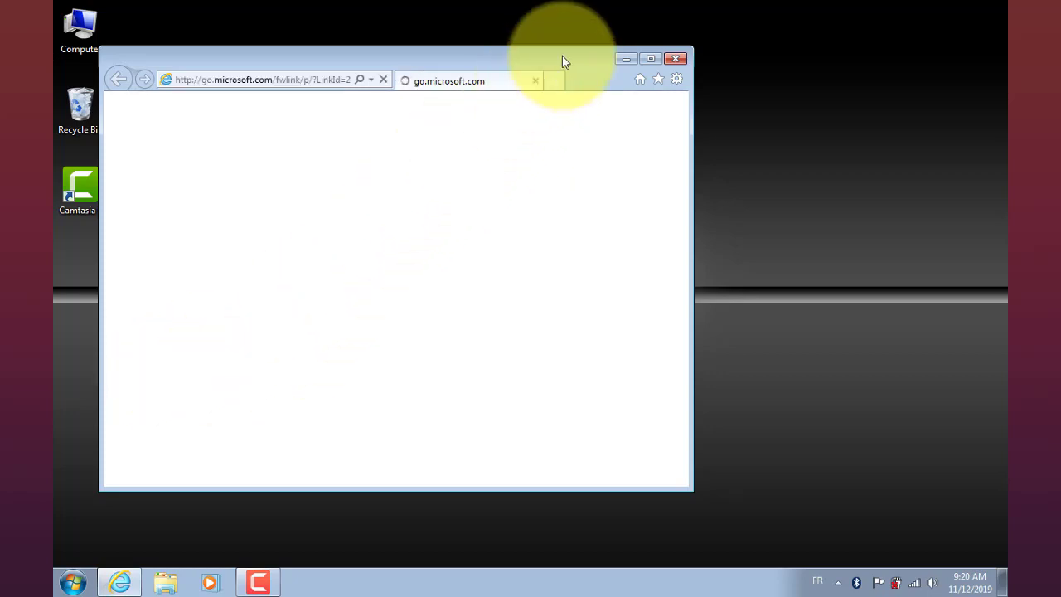
{"action": "left_click", "coordinate": [652, 60]}
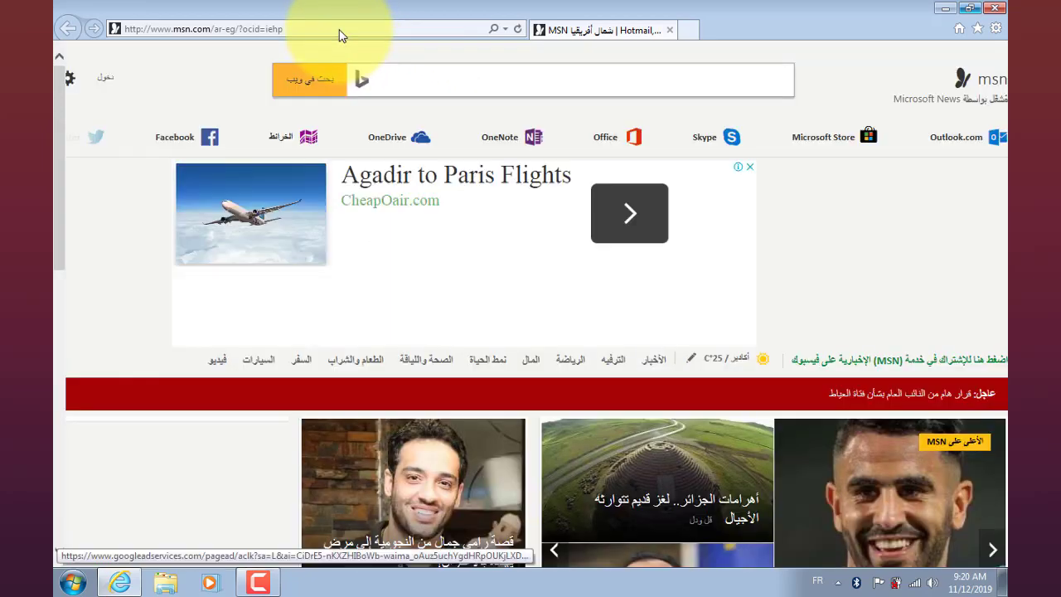
{"action": "left_click", "coordinate": [340, 32]}
{"action": "type", "text": "goole"}
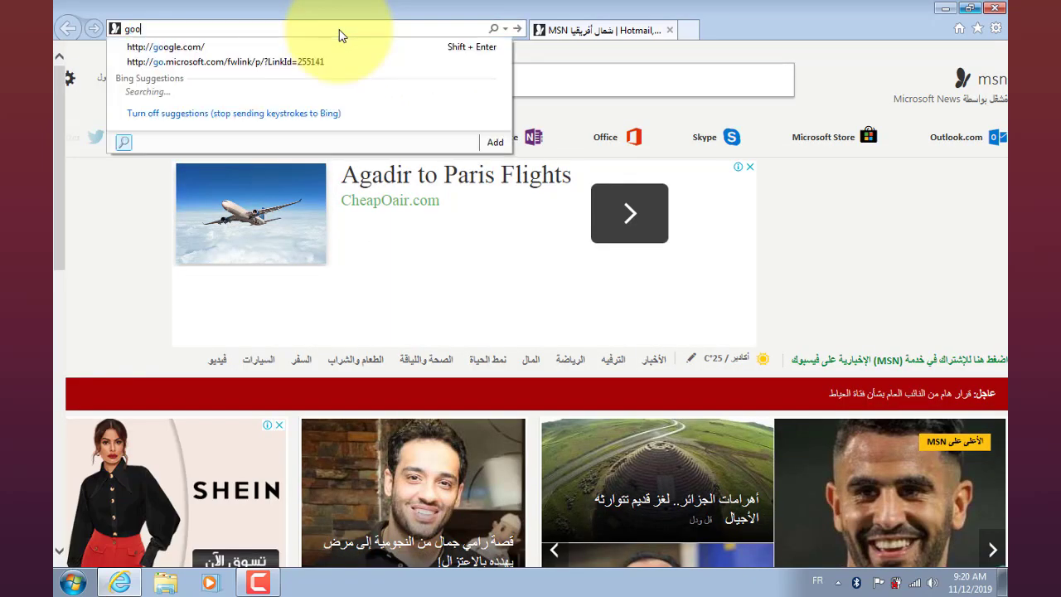
{"action": "key", "text": "BackSpace"}
{"action": "key", "text": "BackSpace"}
{"action": "key", "text": "BackSpace"}
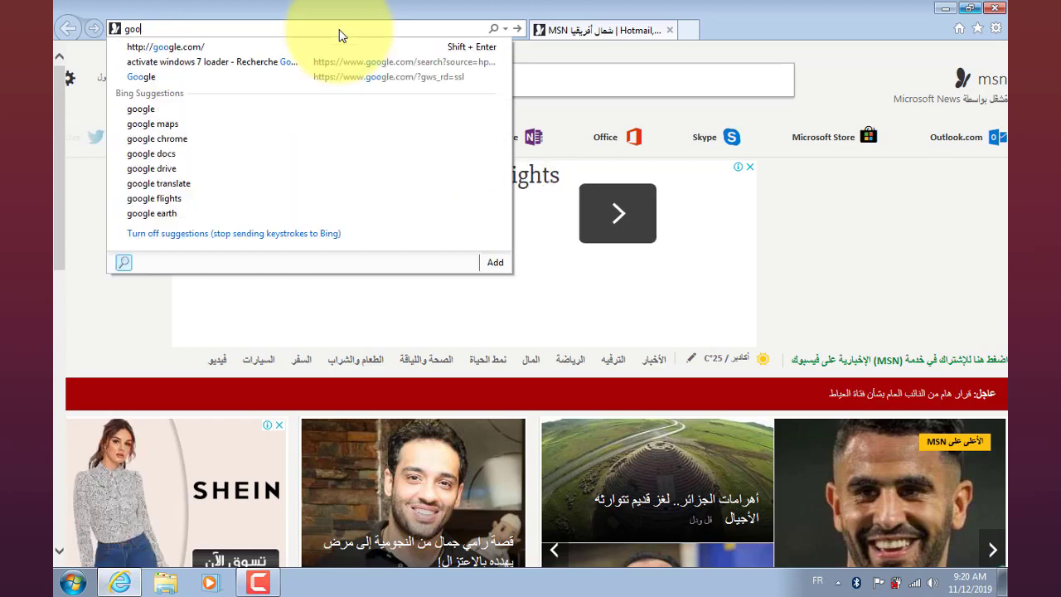
{"action": "type", "text": "ogle.com/"}
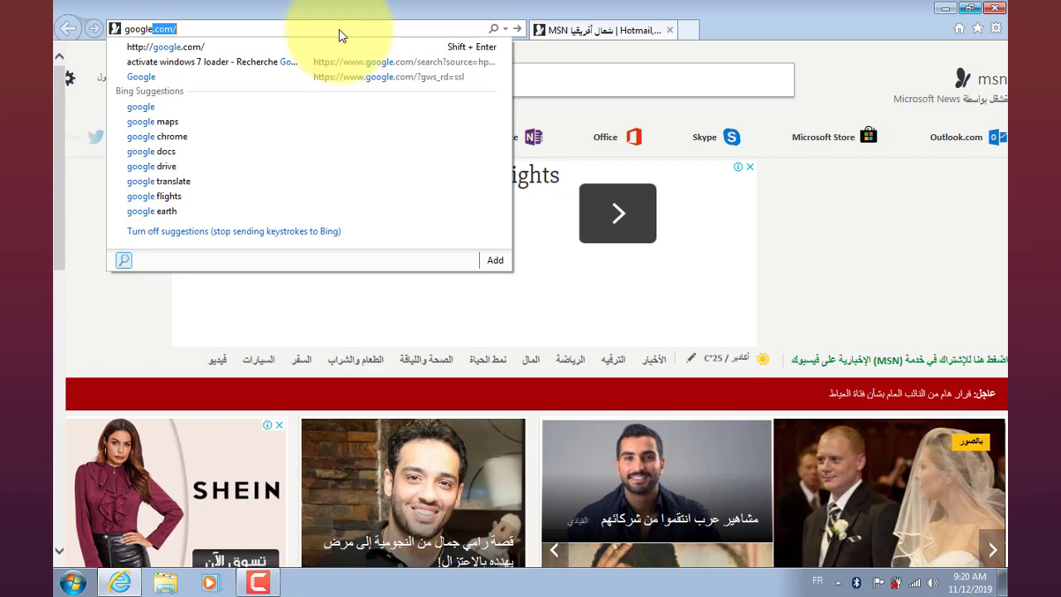
{"action": "key", "text": "Return"}
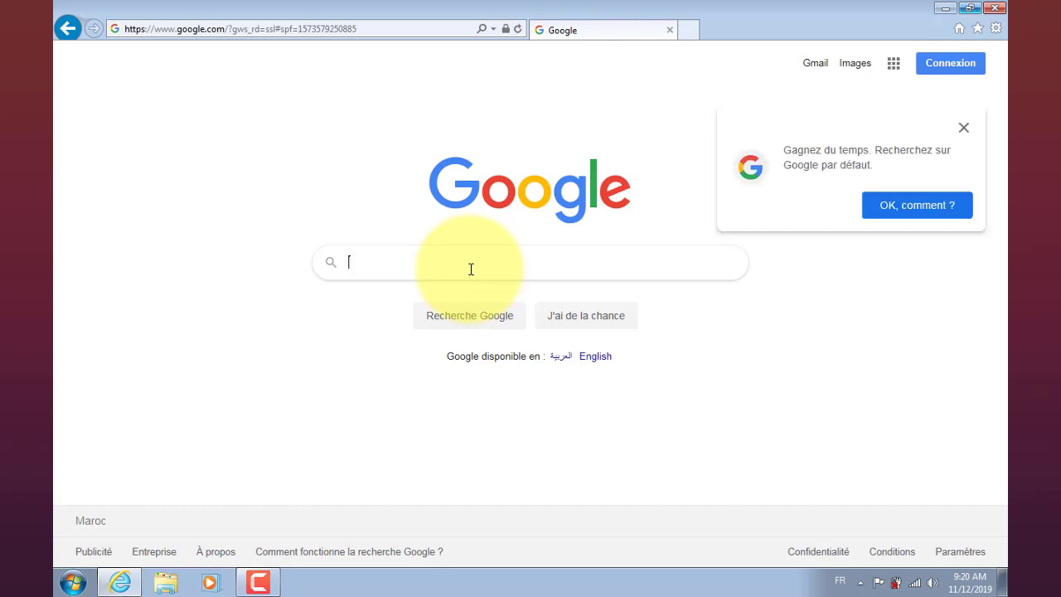
{"action": "left_click", "coordinate": [963, 127]}
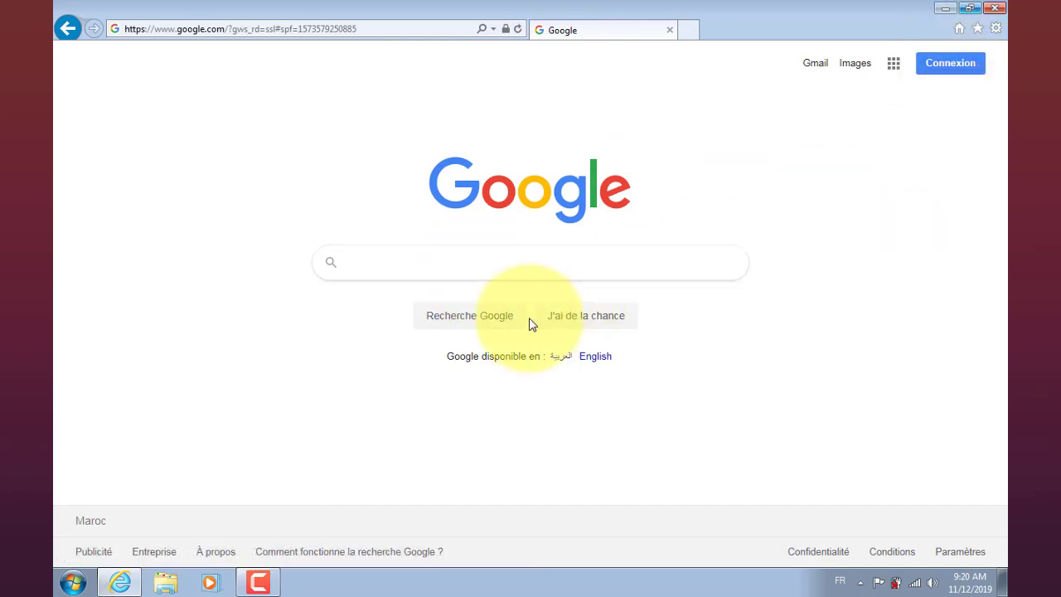
Step: Search Google for "ninte" and switch to the results for the suggested spelling "ninite"
{"action": "left_click", "coordinate": [460, 259]}
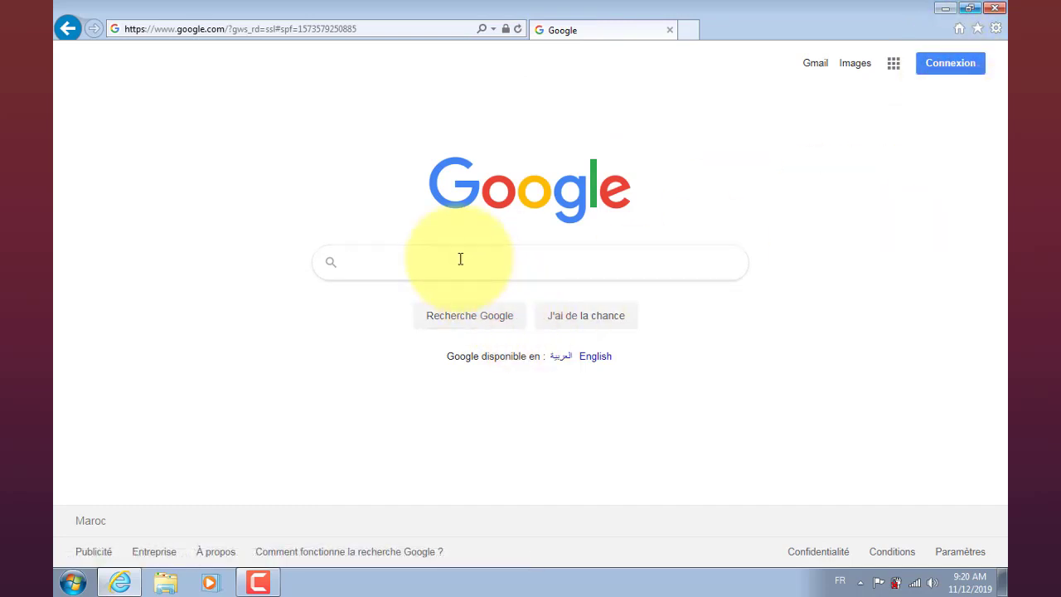
{"action": "type", "text": "nin"}
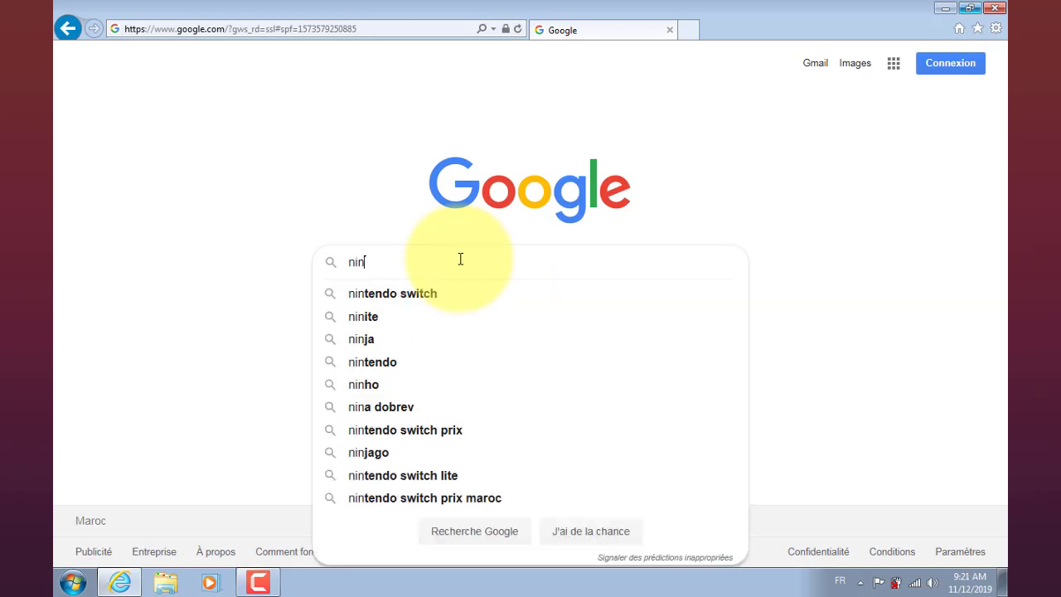
{"action": "type", "text": "te"}
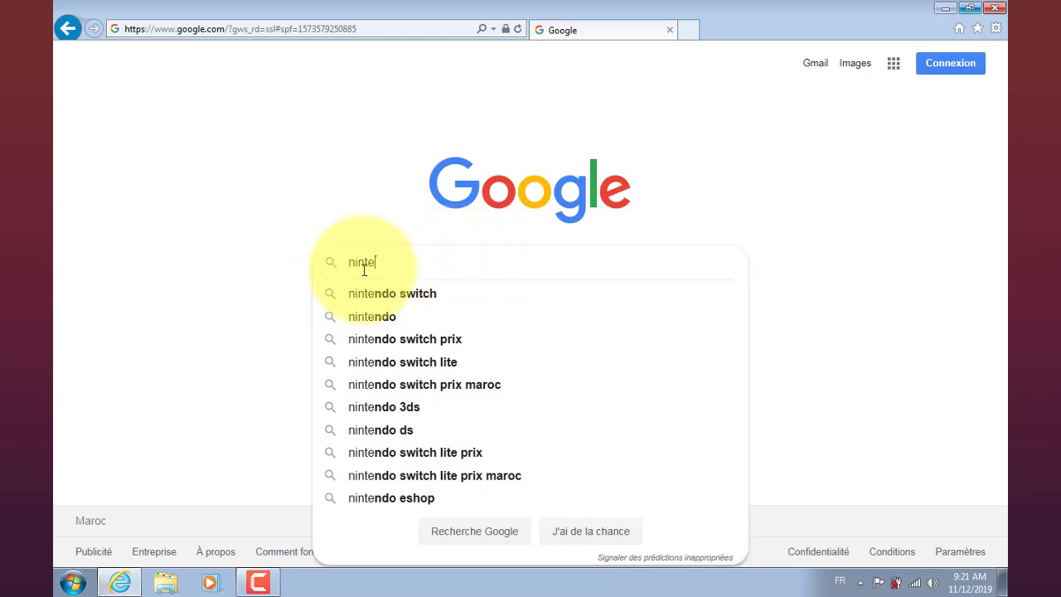
{"action": "key", "text": "Return"}
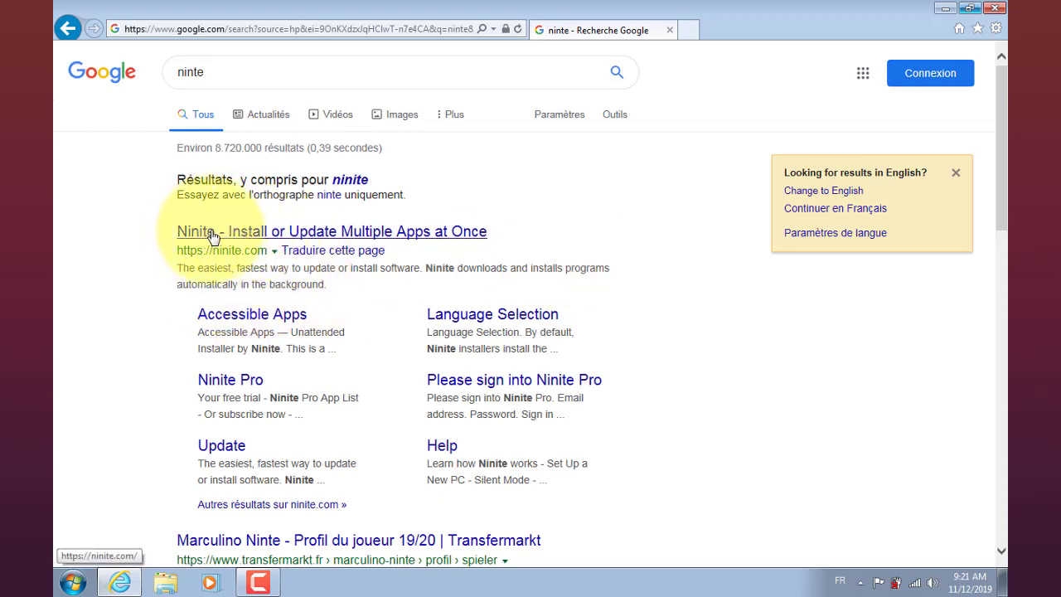
{"action": "left_click", "coordinate": [350, 180]}
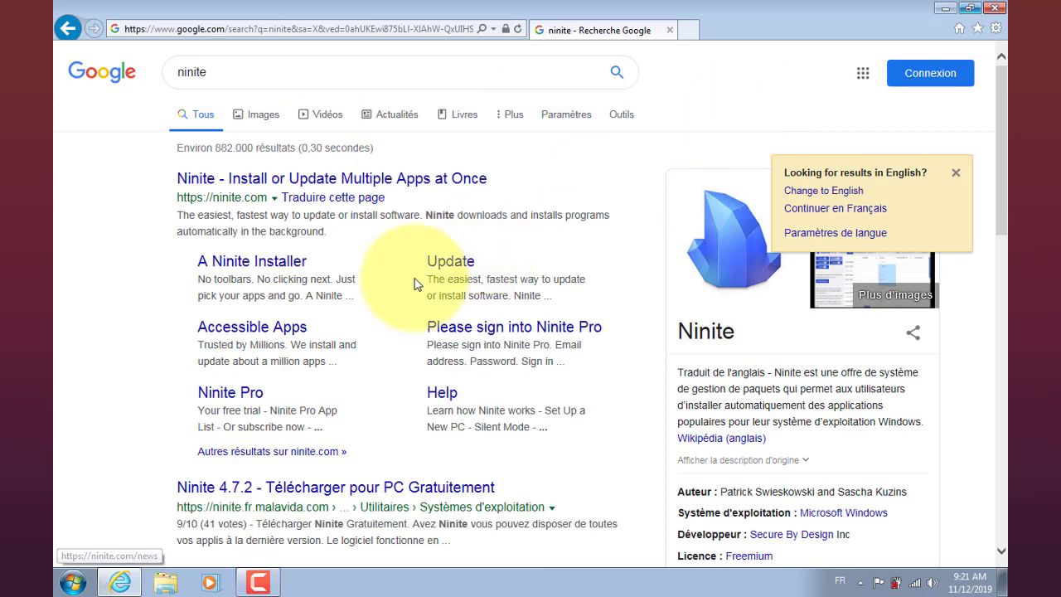
Step: Open the Ninite website from the search results and examine the categories of apps it offers
{"action": "left_click", "coordinate": [314, 184]}
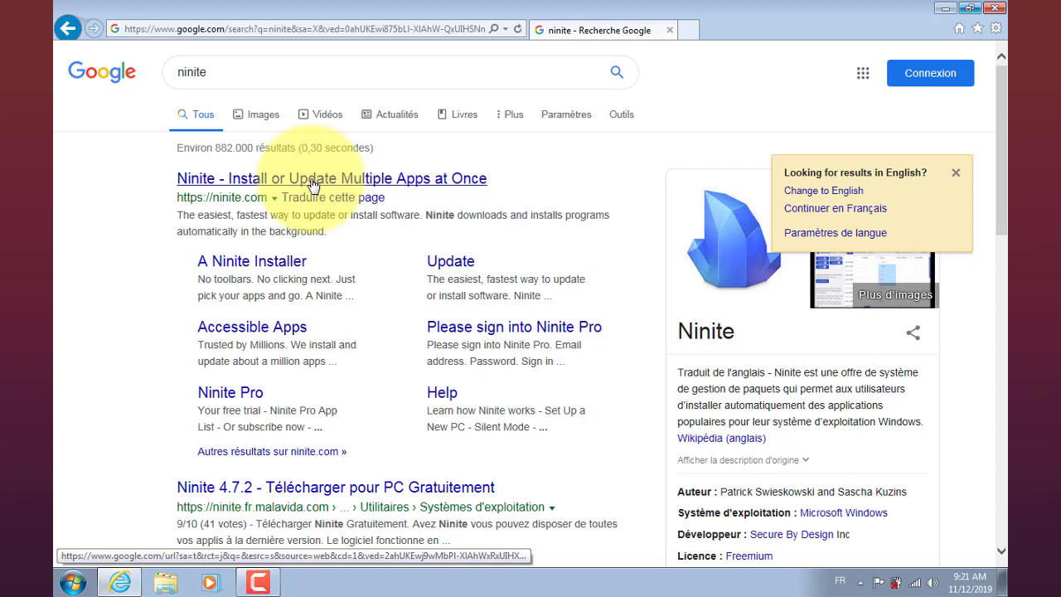
{"action": "left_click", "coordinate": [312, 185]}
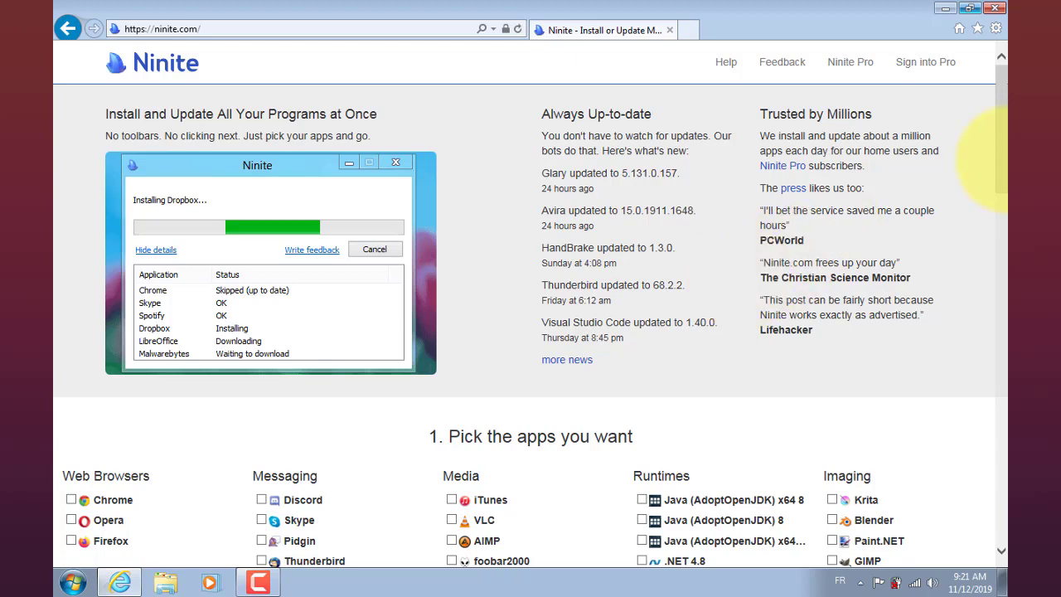
{"action": "left_click_drag", "start_coordinate": [1007, 145], "coordinate": [1007, 231]}
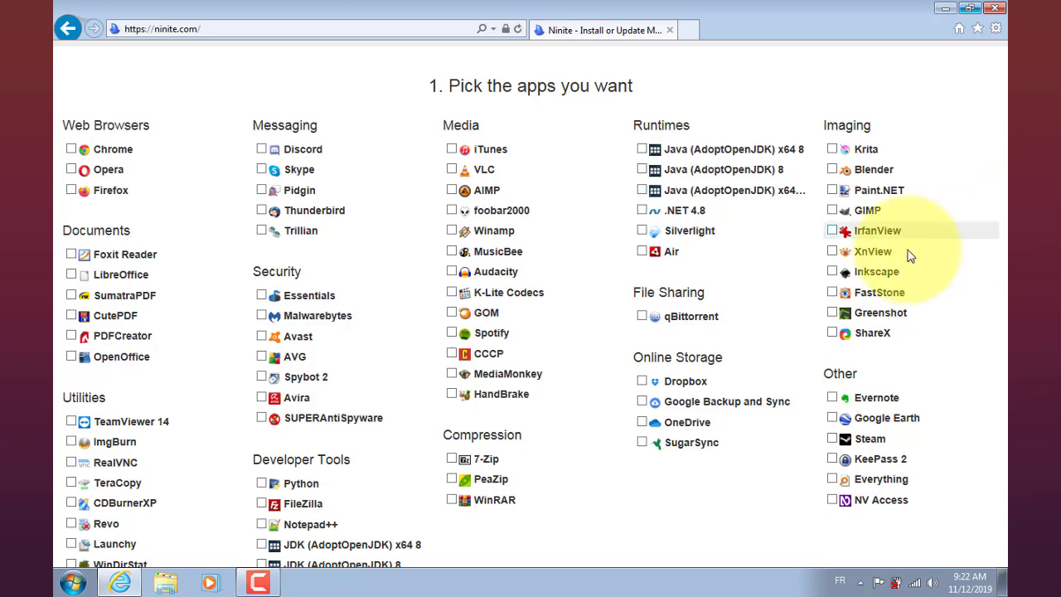
{"action": "left_click_drag", "start_coordinate": [1003, 200], "coordinate": [1004, 106]}
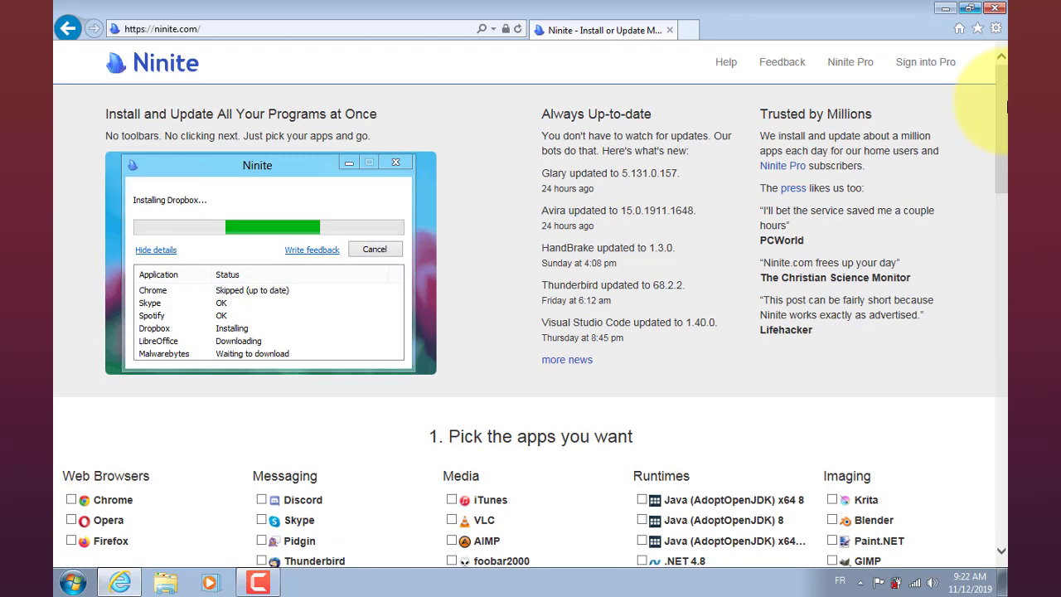
{"action": "scroll", "coordinate": [1005, 106], "scroll_direction": "down", "scroll_amount": 5}
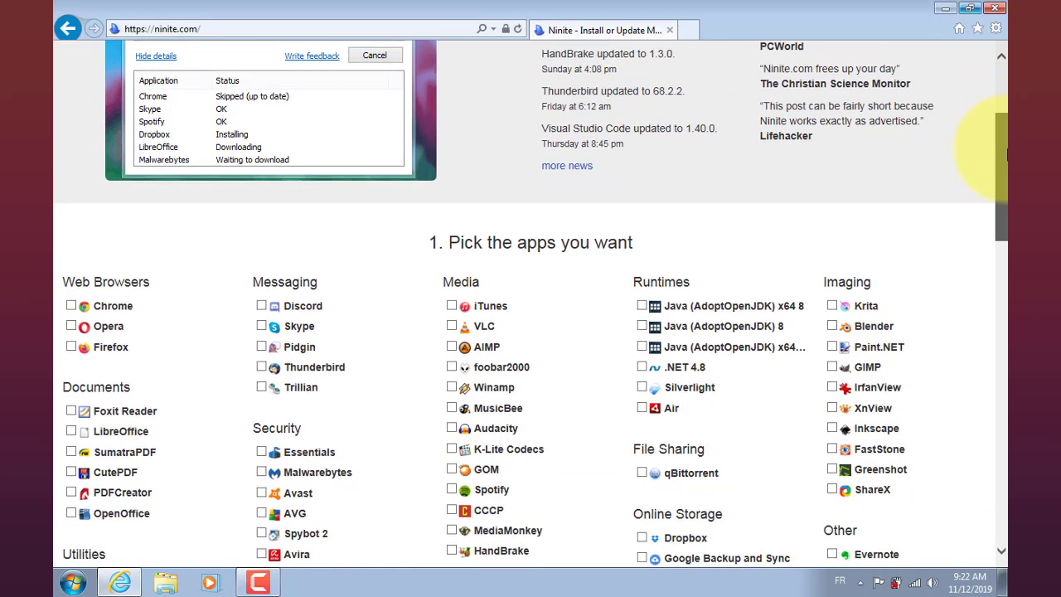
{"action": "scroll", "coordinate": [1004, 149], "scroll_direction": "up", "scroll_amount": 5}
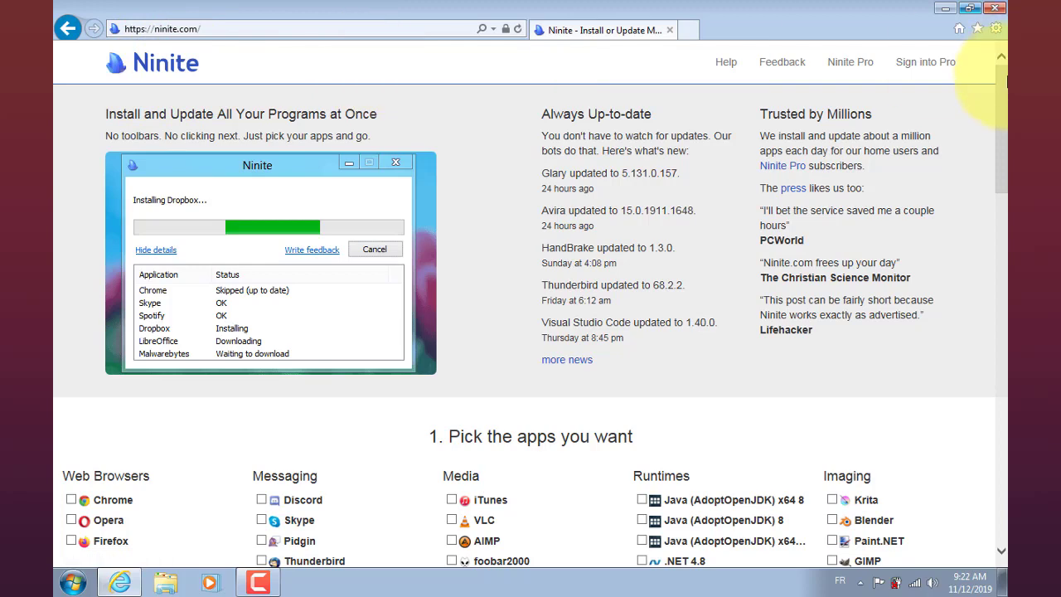
{"action": "scroll", "coordinate": [1003, 133], "scroll_direction": "down", "scroll_amount": 3}
{"action": "left_click_drag", "start_coordinate": [1005, 147], "coordinate": [1006, 174]}
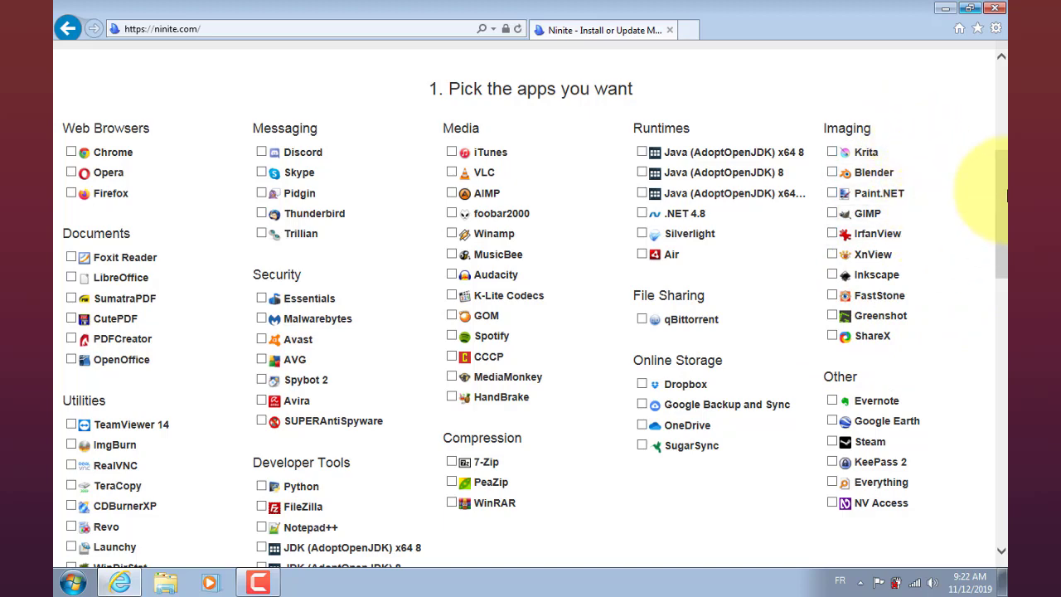
{"action": "left_click_drag", "start_coordinate": [1002, 193], "coordinate": [1002, 220]}
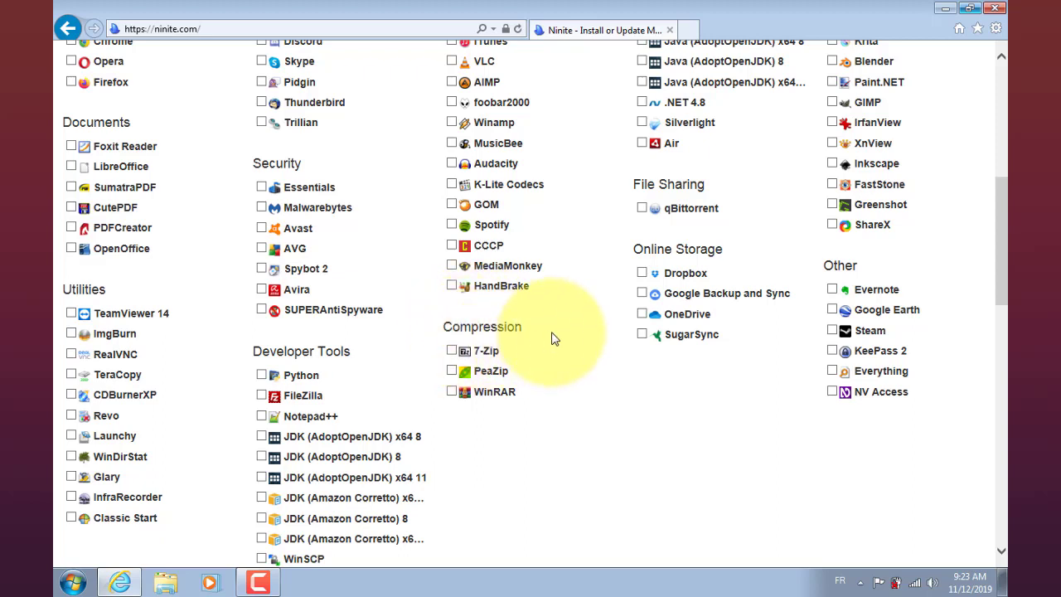
Step: Select 7-Zip, WinRAR, Foxit Reader, K-Lite Codecs and Chrome in Ninite's list of apps
{"action": "left_click", "coordinate": [453, 352]}
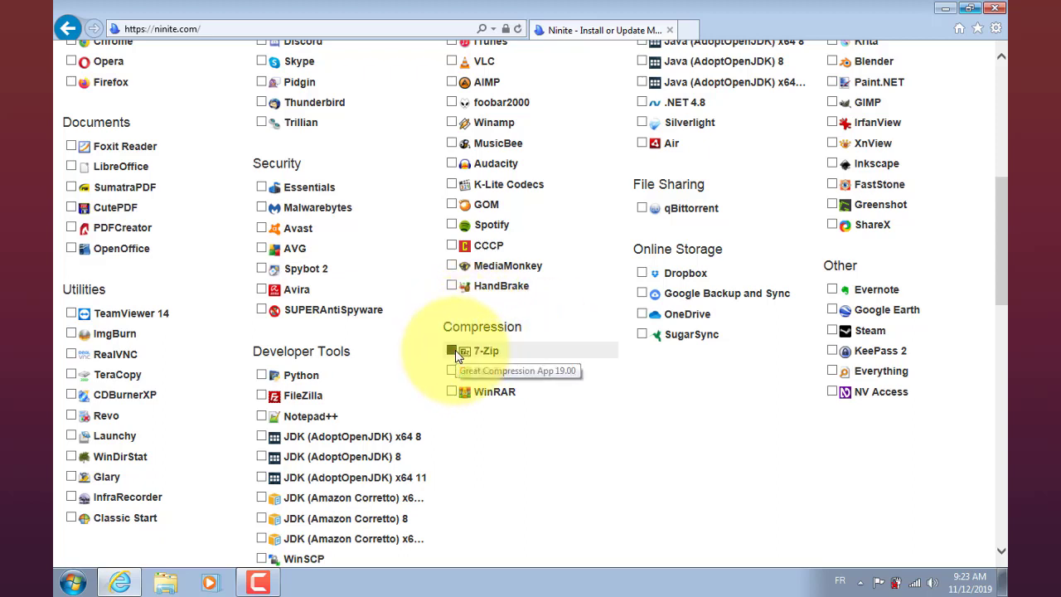
{"action": "left_click", "coordinate": [452, 392]}
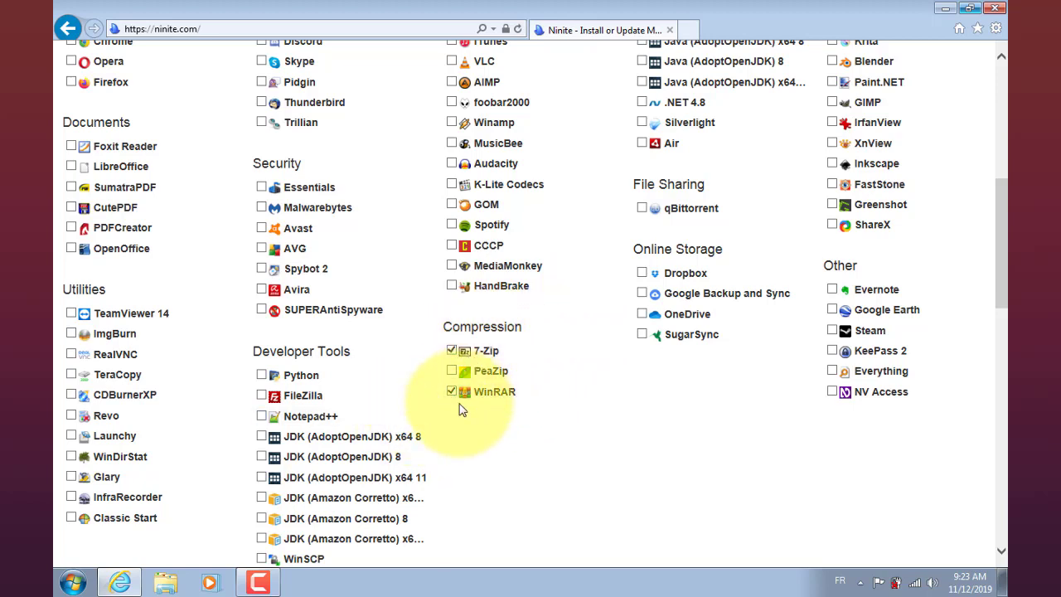
{"action": "mouse_move", "coordinate": [1003, 274]}
{"action": "left_mouse_down"}
{"action": "mouse_move", "coordinate": [1003, 305]}
{"action": "mouse_move", "coordinate": [1006, 273]}
{"action": "left_mouse_up"}
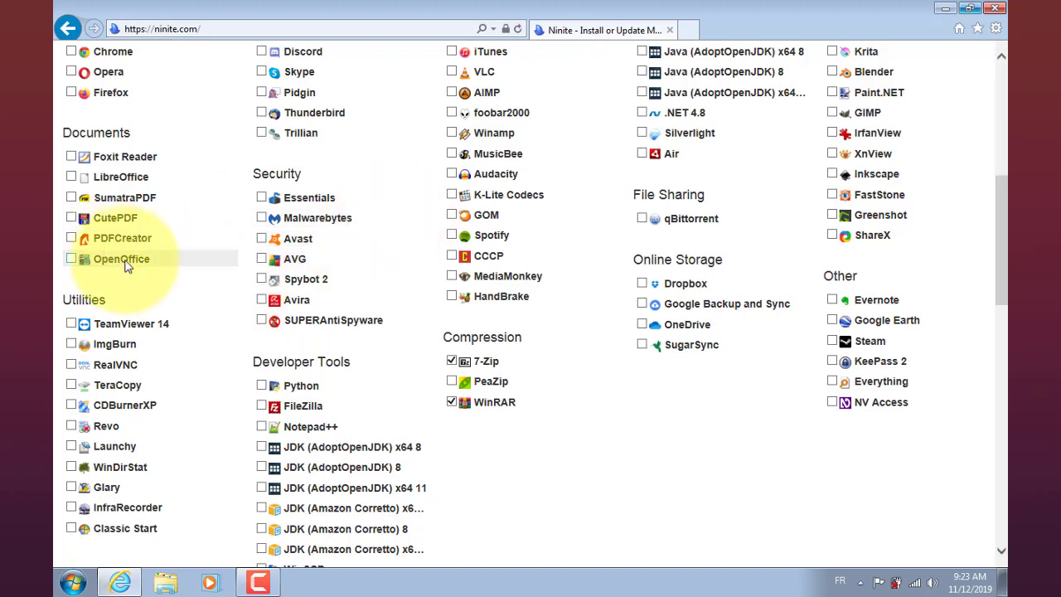
{"action": "left_click", "coordinate": [118, 162]}
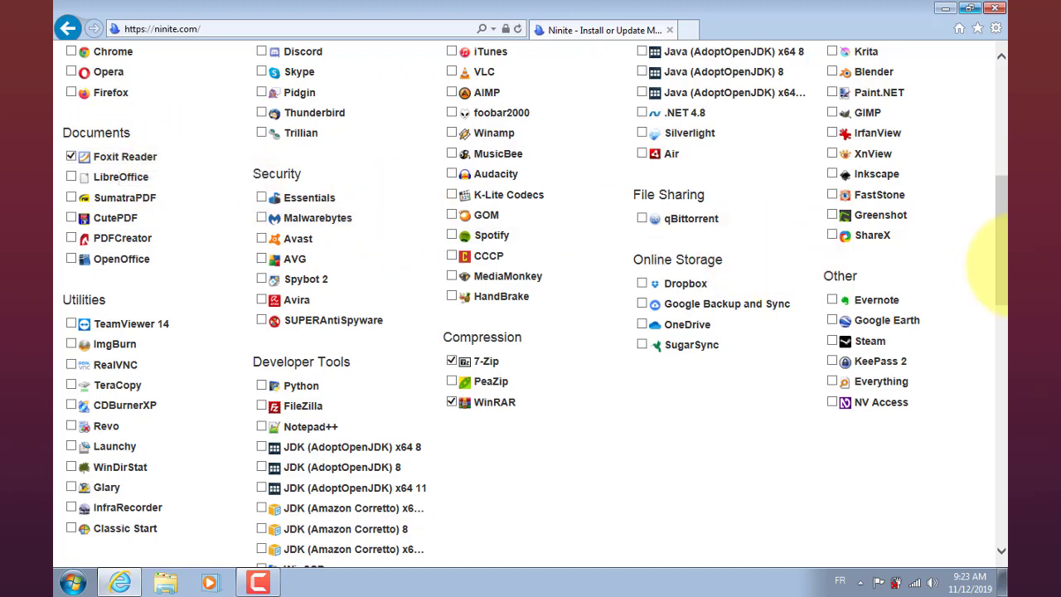
{"action": "scroll", "coordinate": [999, 239], "scroll_direction": "up", "scroll_amount": 2}
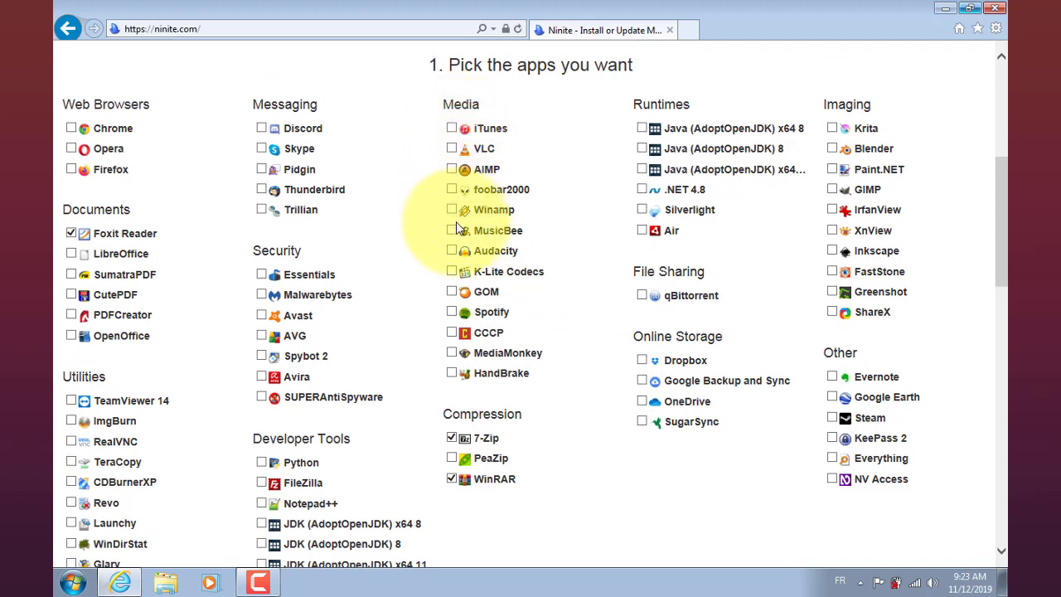
{"action": "left_click", "coordinate": [452, 272]}
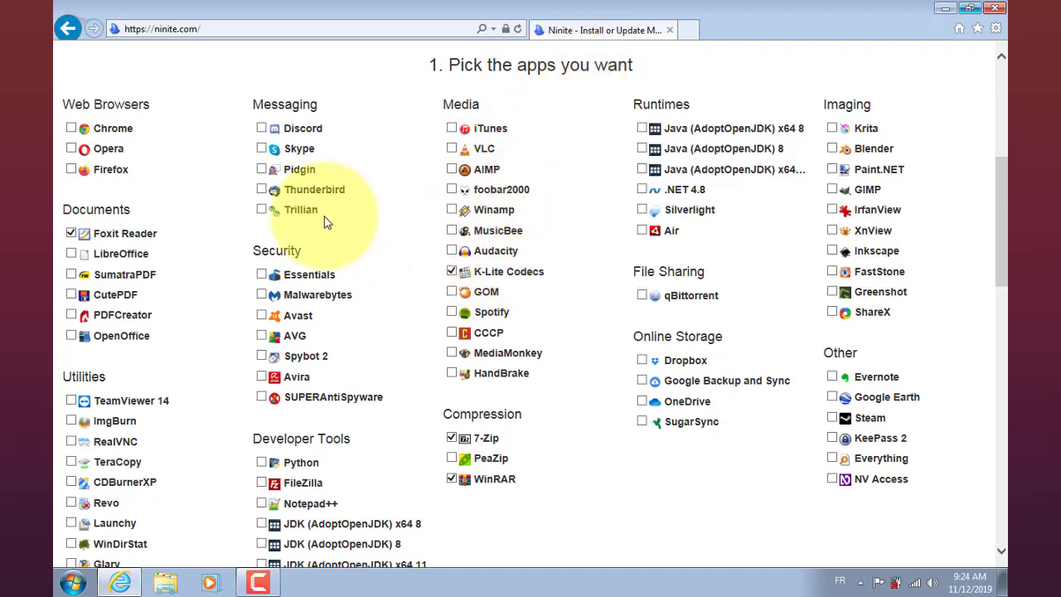
{"action": "left_click", "coordinate": [122, 135]}
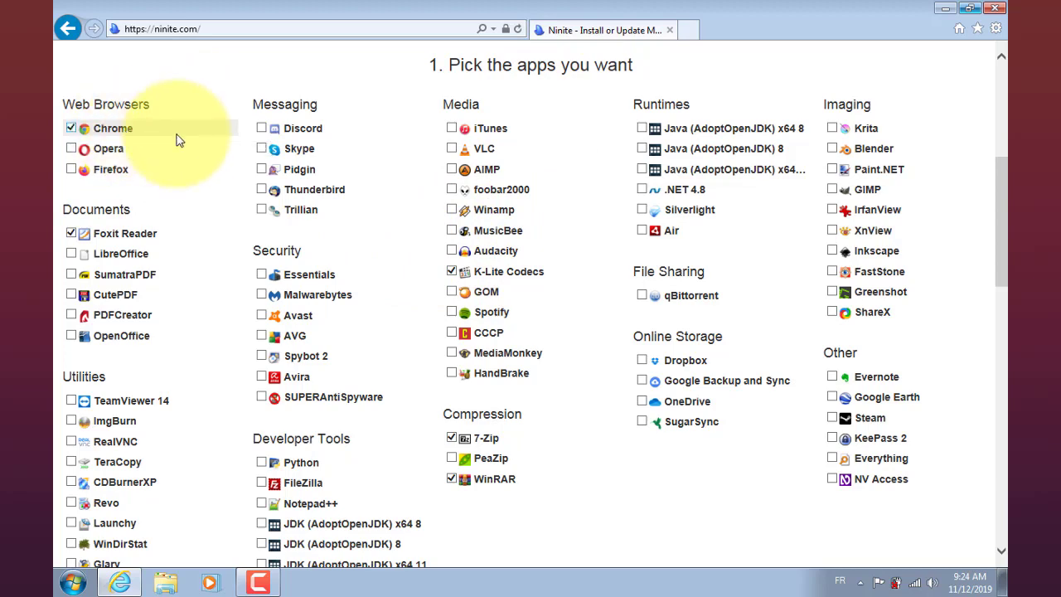
Step: Review the Ninite page and the apps chosen in its "Pick the apps you want" list
{"action": "scroll", "coordinate": [1003, 162], "scroll_direction": "up", "scroll_amount": 2}
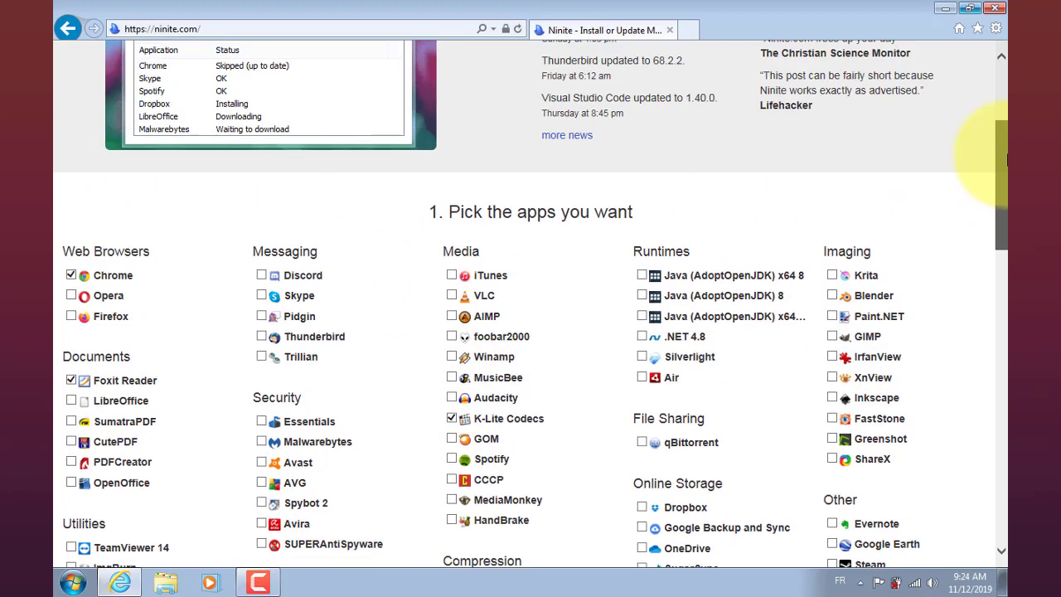
{"action": "left_click_drag", "start_coordinate": [1007, 160], "coordinate": [1006, 240]}
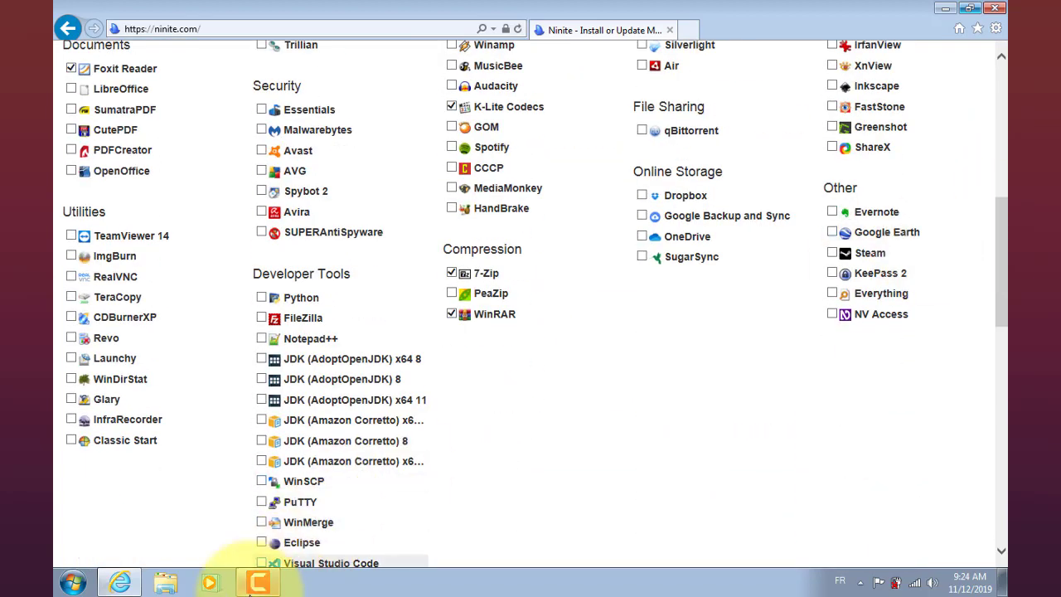
{"action": "left_click", "coordinate": [258, 583]}
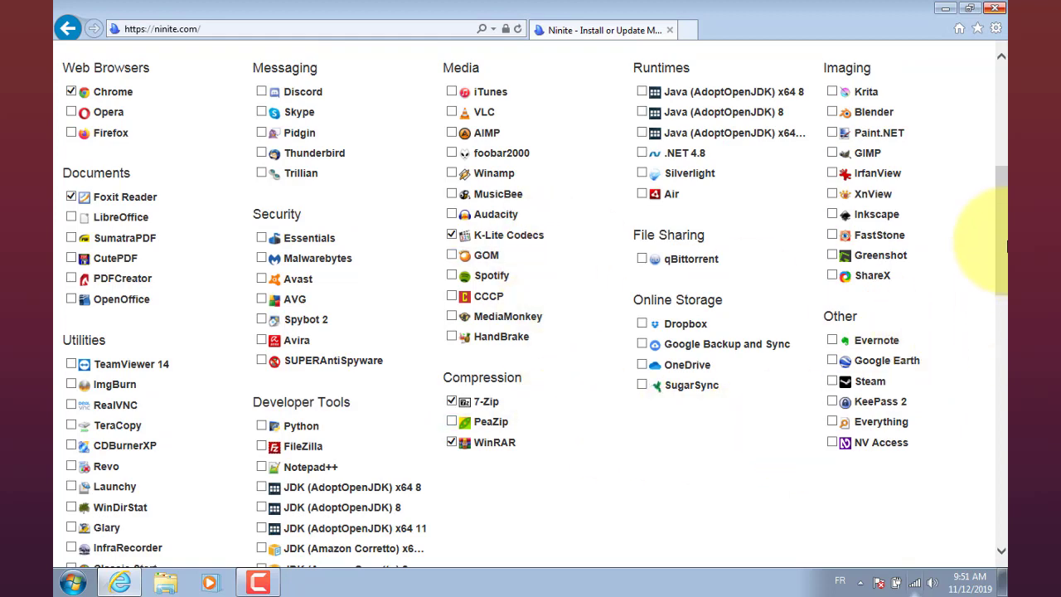
{"action": "left_click_drag", "start_coordinate": [1004, 240], "coordinate": [1005, 128]}
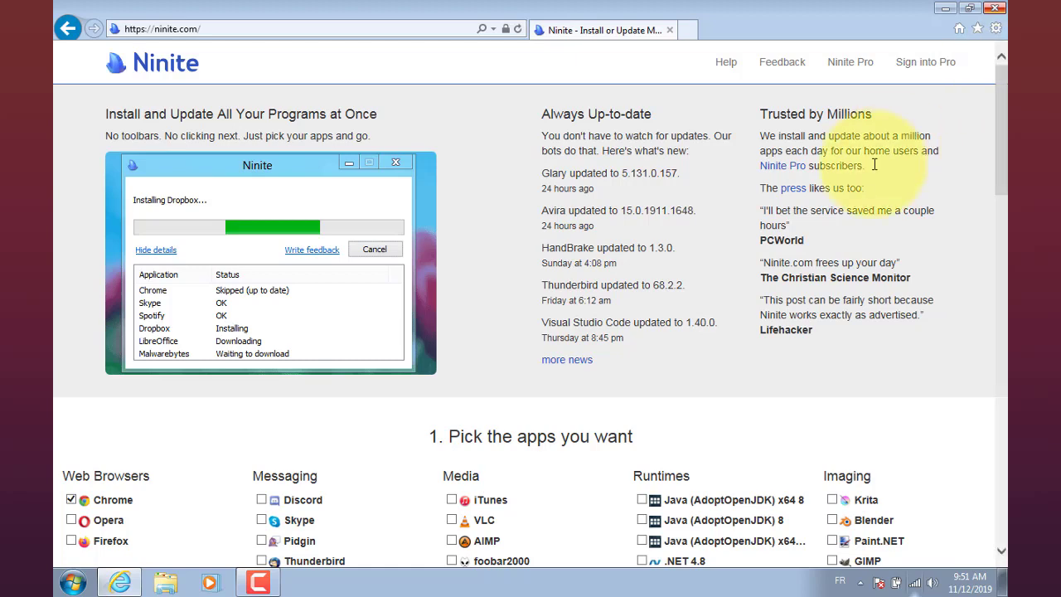
{"action": "scroll", "coordinate": [1006, 181], "scroll_direction": "down", "scroll_amount": 2}
{"action": "left_click_drag", "start_coordinate": [1007, 181], "coordinate": [1006, 6]}
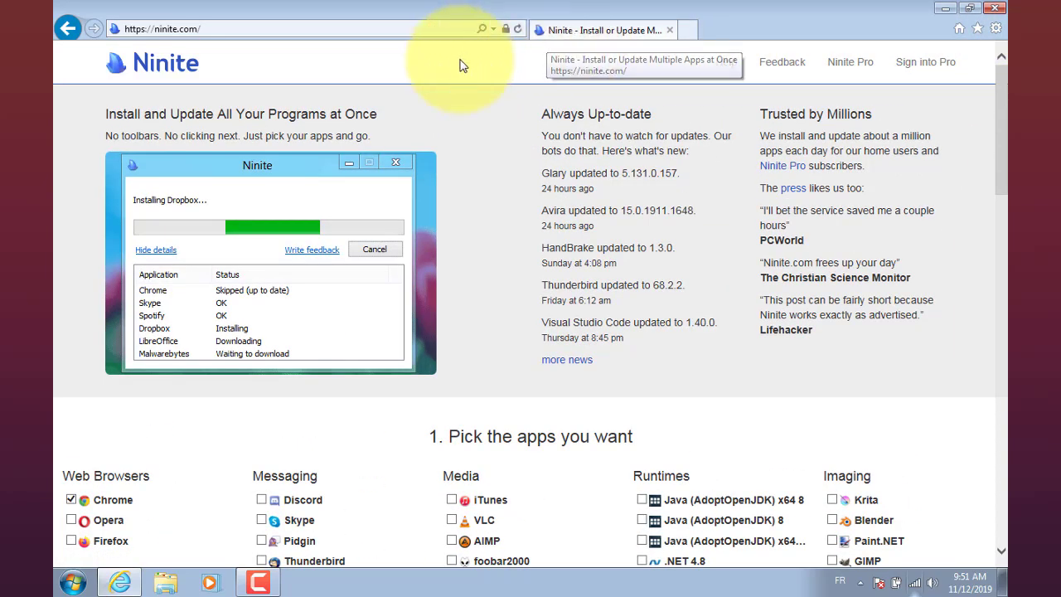
{"action": "left_click_drag", "start_coordinate": [1006, 140], "coordinate": [1005, 112]}
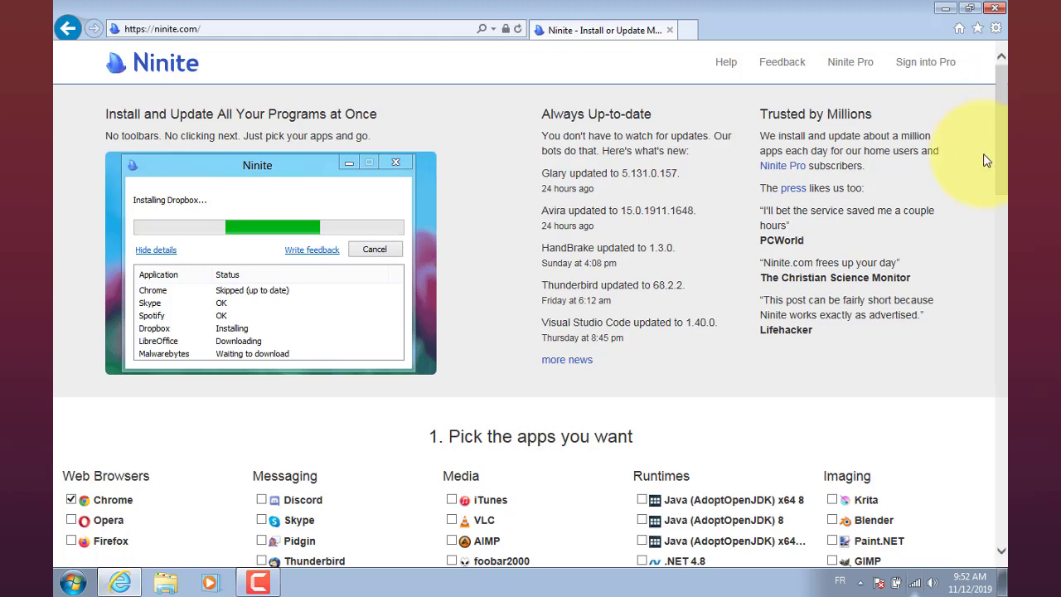
{"action": "left_click_drag", "start_coordinate": [1005, 112], "coordinate": [1006, 180]}
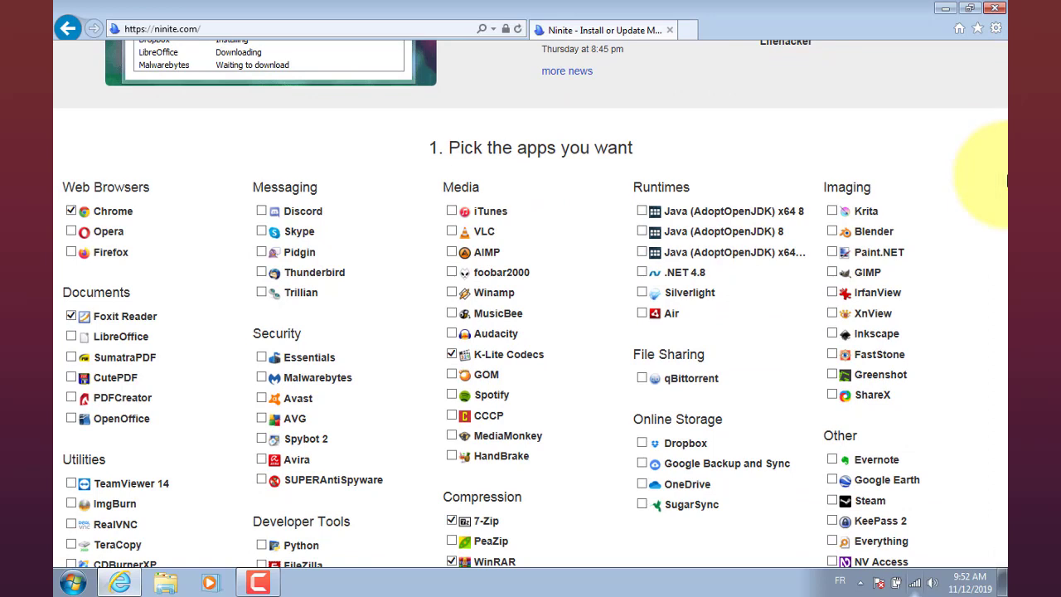
{"action": "scroll", "coordinate": [1007, 178], "scroll_direction": "down", "scroll_amount": 2}
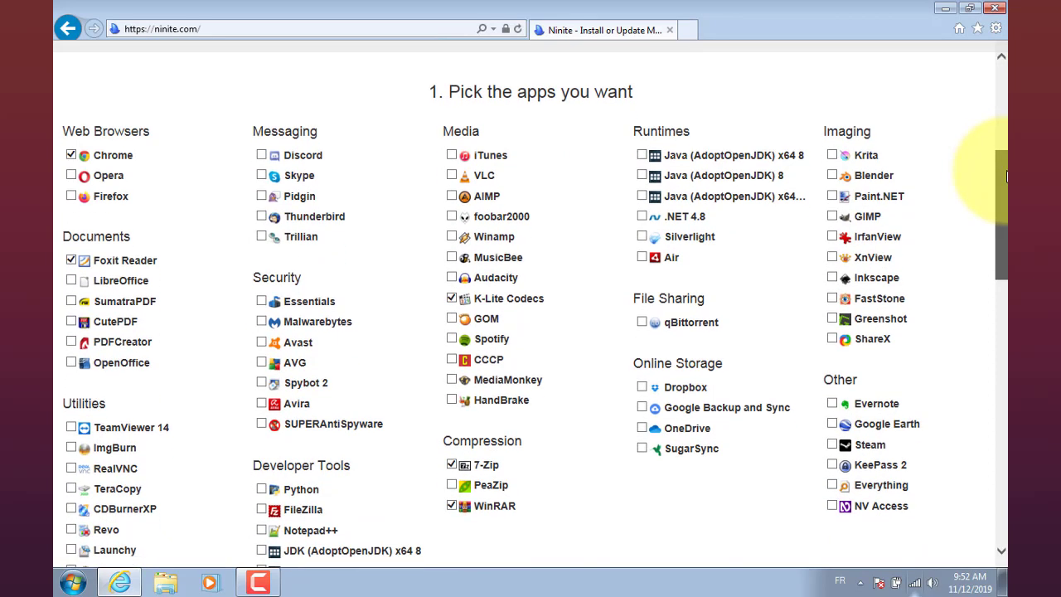
Step: Examine Ninite's app list down to the custom installer download section and return to the desktop
{"action": "left_click_drag", "start_coordinate": [1006, 176], "coordinate": [1006, 190]}
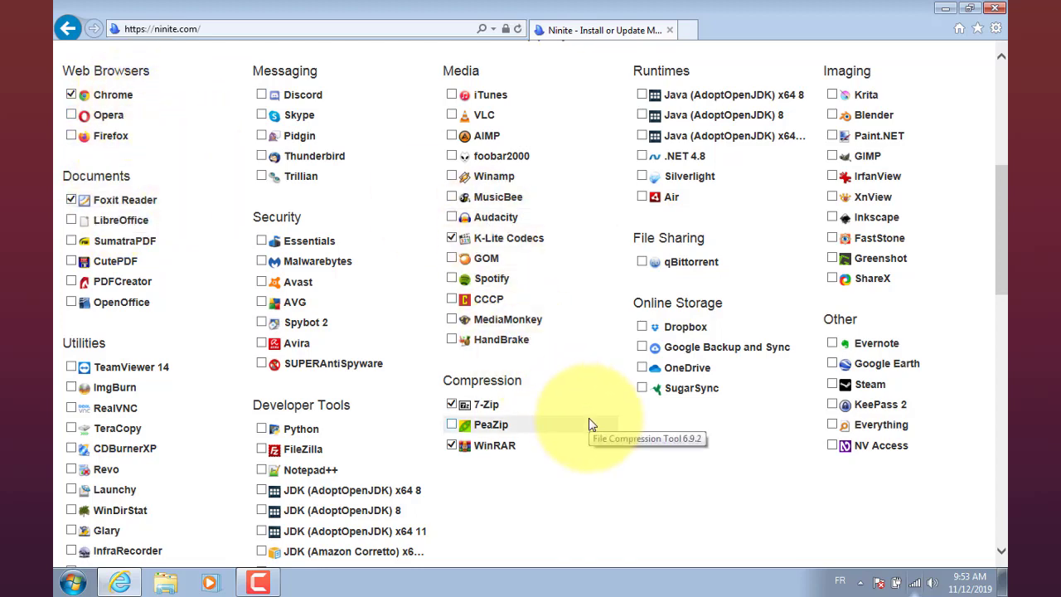
{"action": "left_click_drag", "start_coordinate": [1001, 198], "coordinate": [1005, 292]}
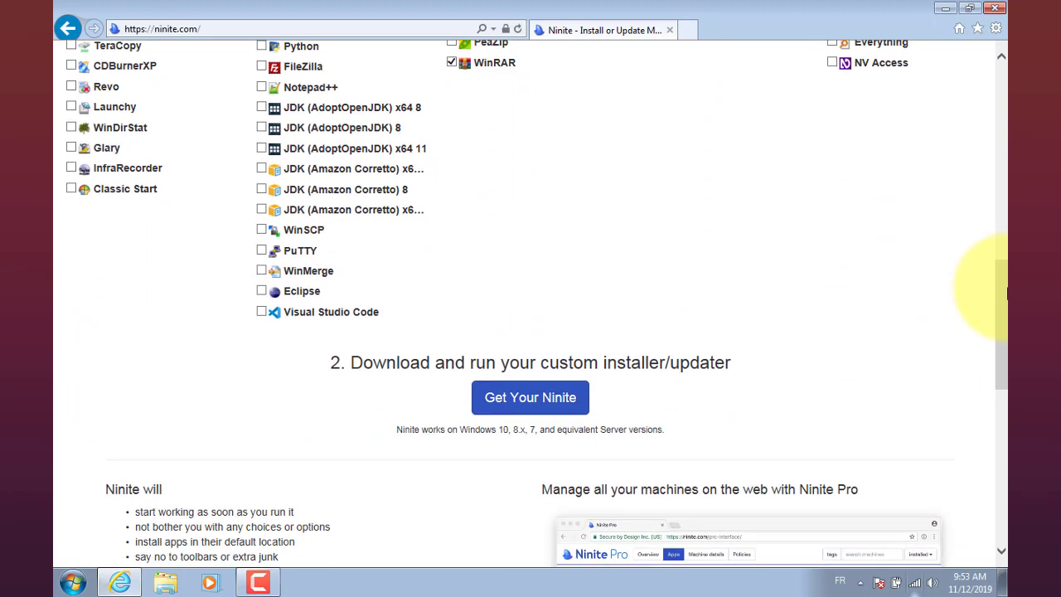
{"action": "left_click", "coordinate": [554, 403]}
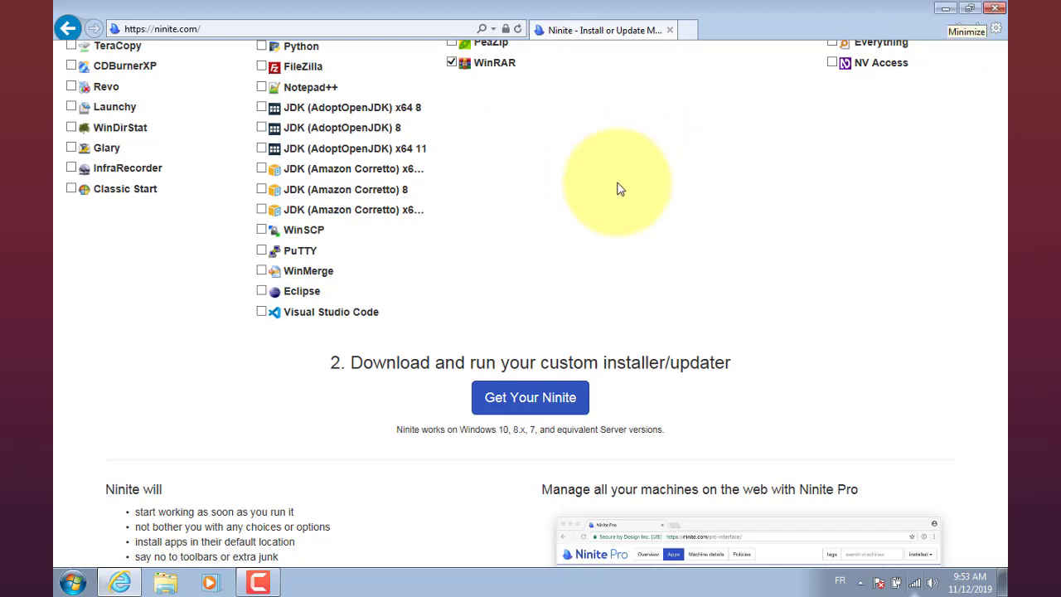
{"action": "key", "text": "super+d"}
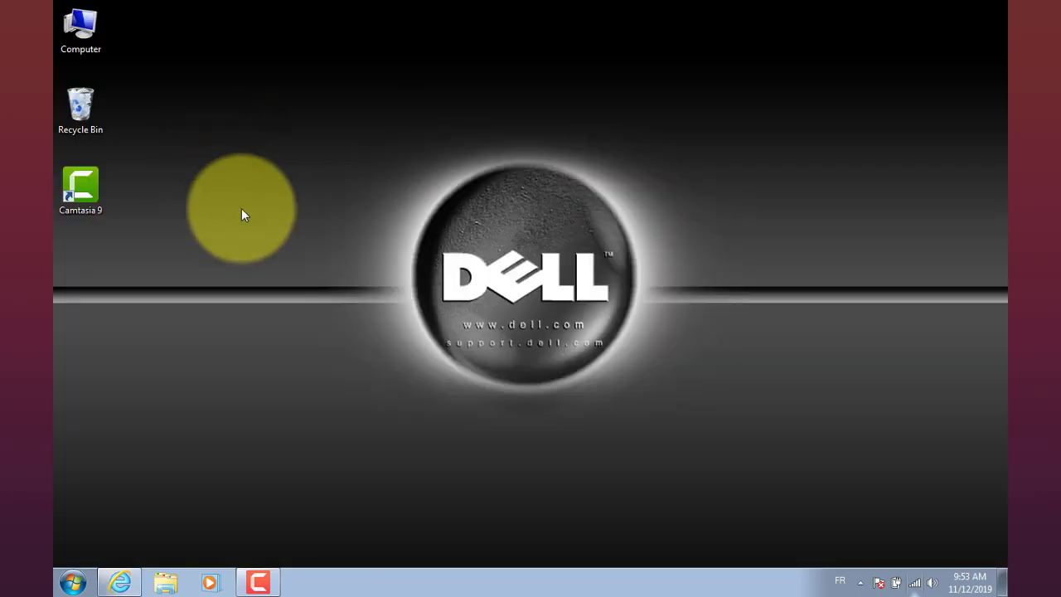
{"action": "right_click", "coordinate": [243, 213]}
{"action": "left_click", "coordinate": [268, 199]}
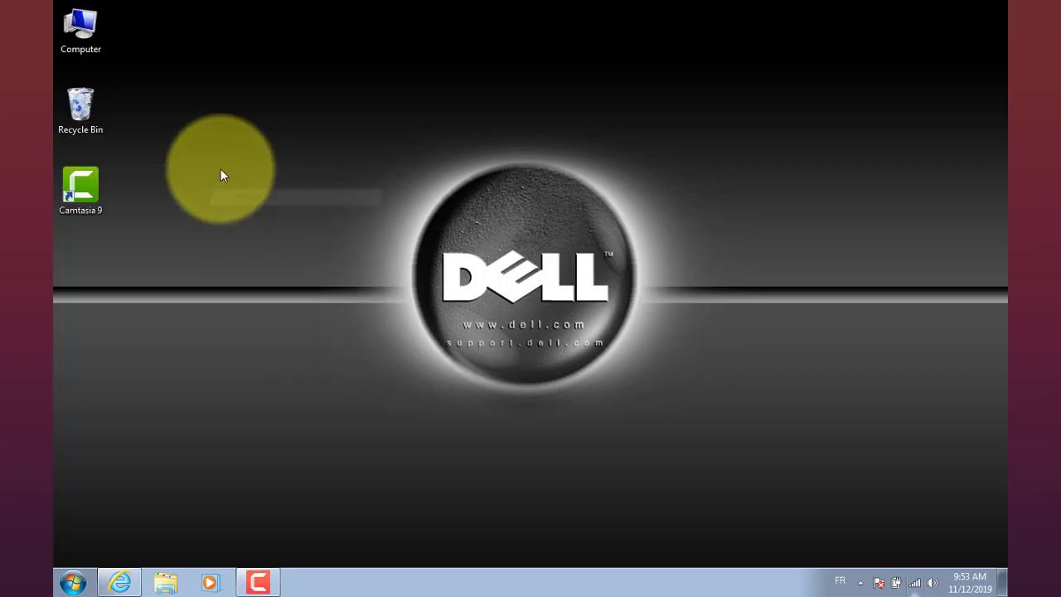
{"action": "right_click", "coordinate": [221, 170]}
{"action": "left_click", "coordinate": [258, 212]}
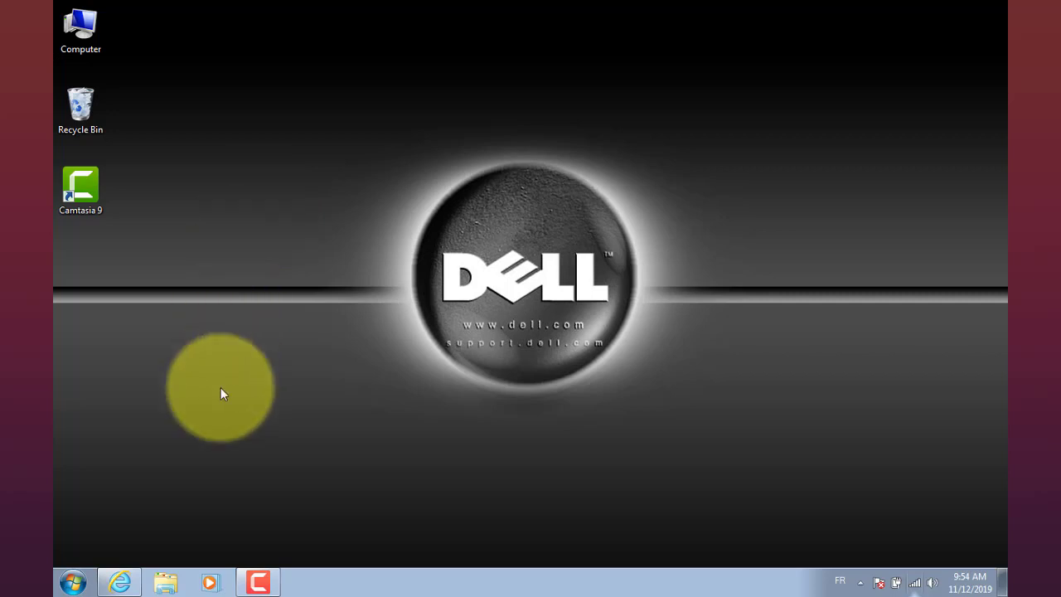
Step: Check which drives the computer has in Windows Explorer, close the window and refresh the desktop
{"action": "left_click", "coordinate": [165, 584]}
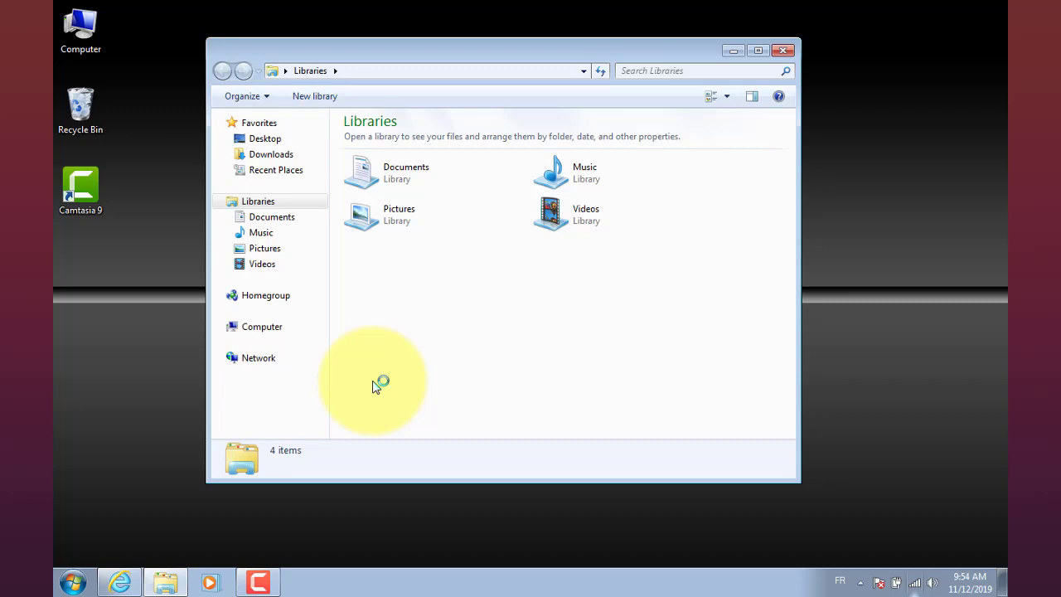
{"action": "left_click", "coordinate": [263, 329]}
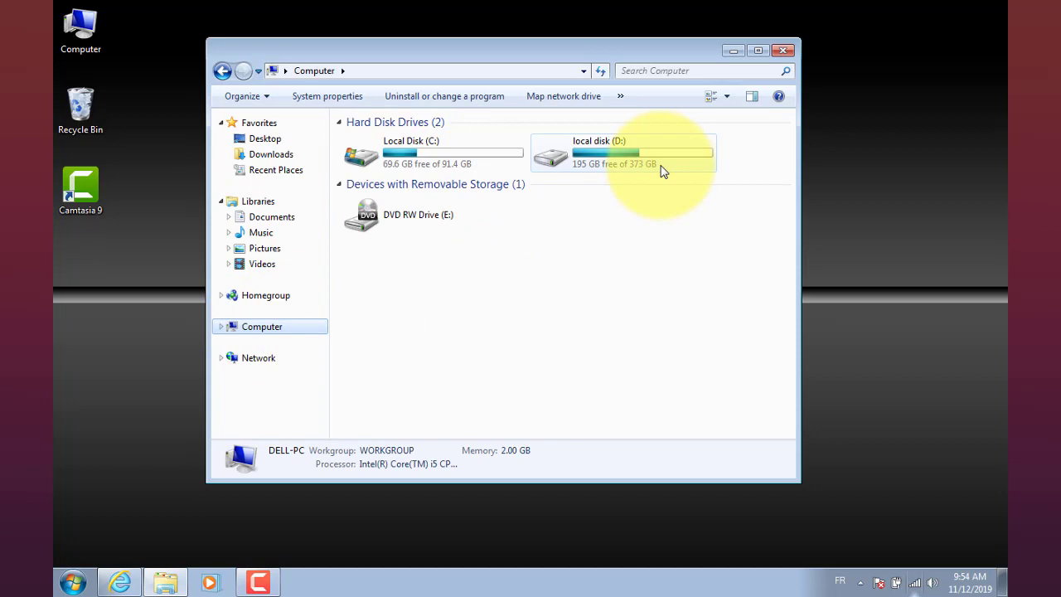
{"action": "left_click", "coordinate": [785, 52]}
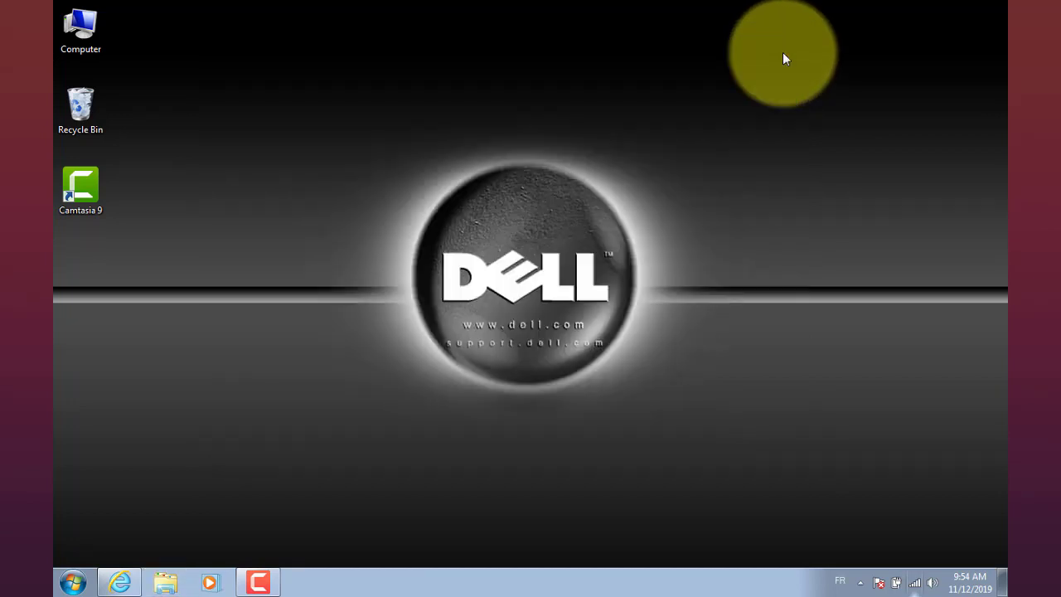
{"action": "right_click", "coordinate": [518, 139]}
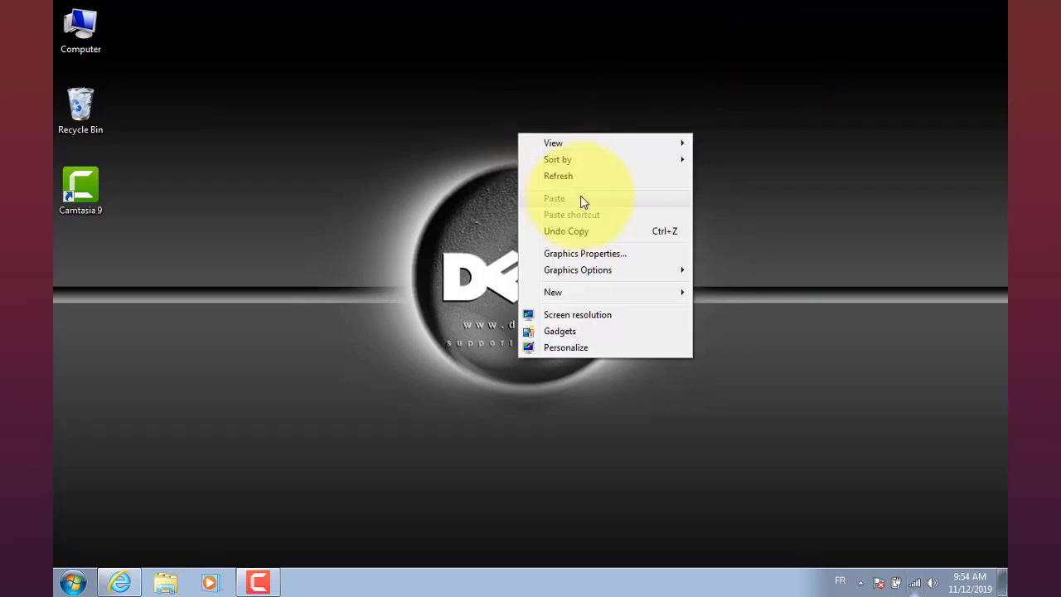
{"action": "left_click", "coordinate": [592, 177]}
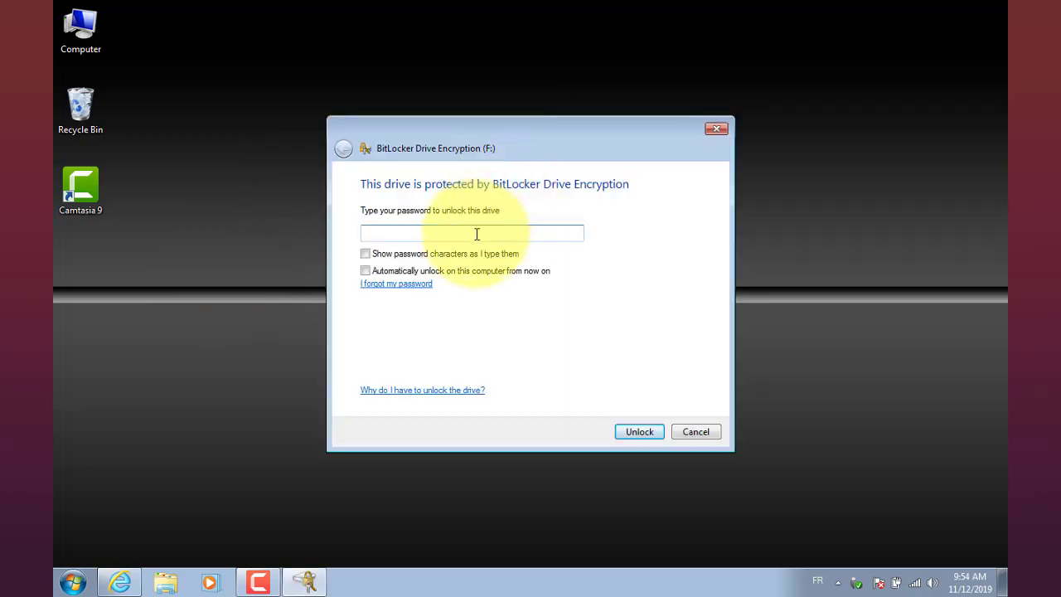
Step: Unlock the BitLocker-protected drive F: with its password and open its files in a maximized window
{"action": "key", "text": "Caps_Lock"}
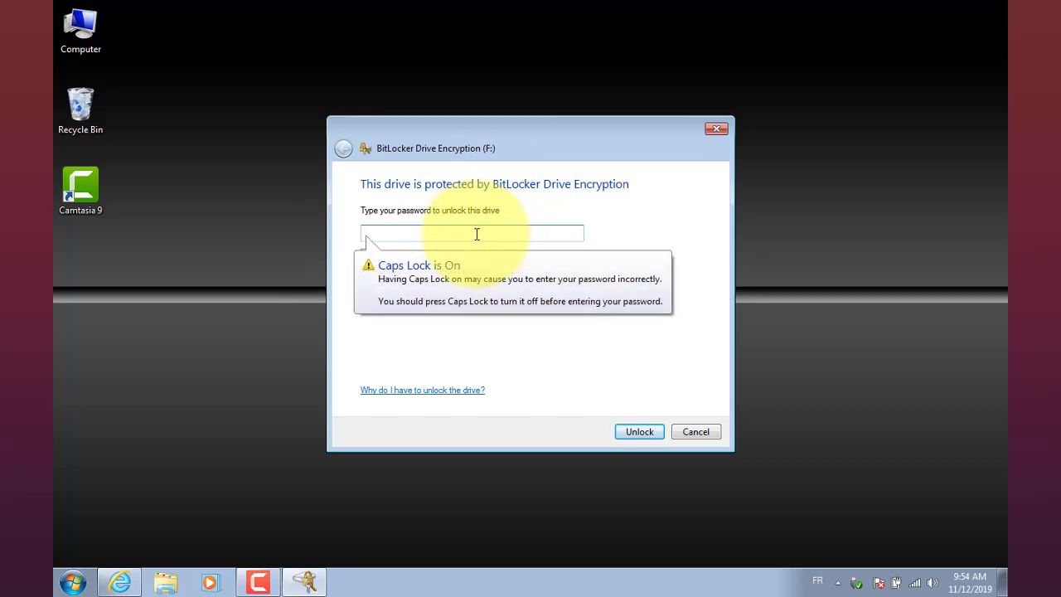
{"action": "type", "text": "*****"}
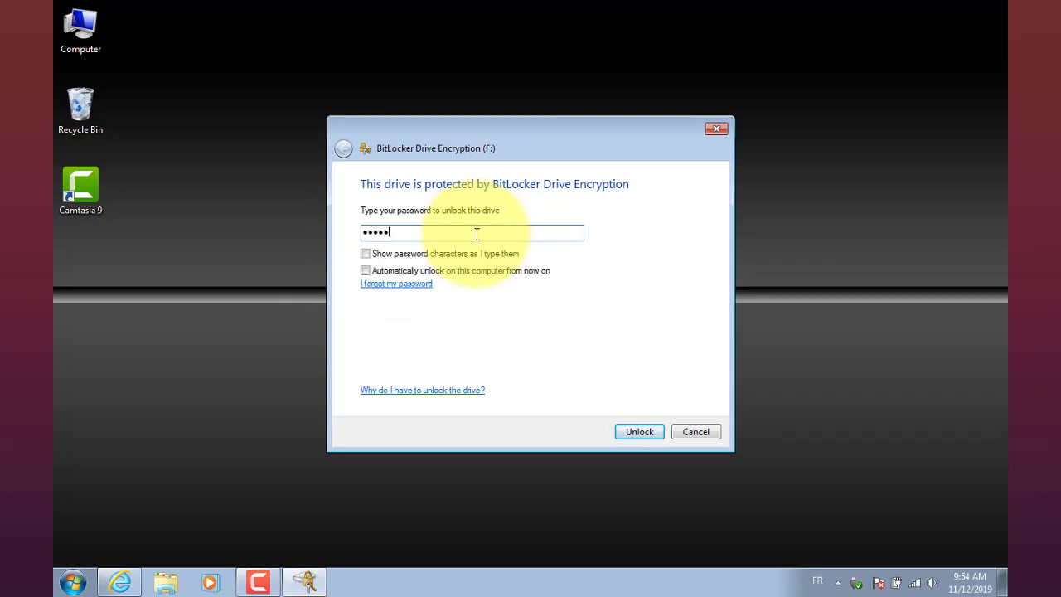
{"action": "type", "text": "**************"}
{"action": "key", "text": "Return"}
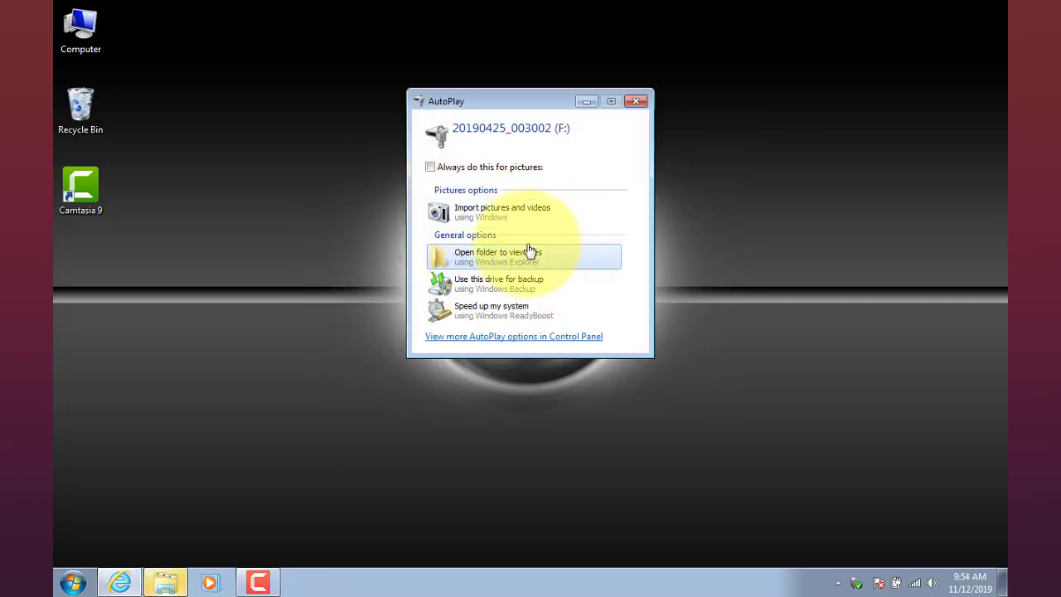
{"action": "left_click", "coordinate": [506, 257]}
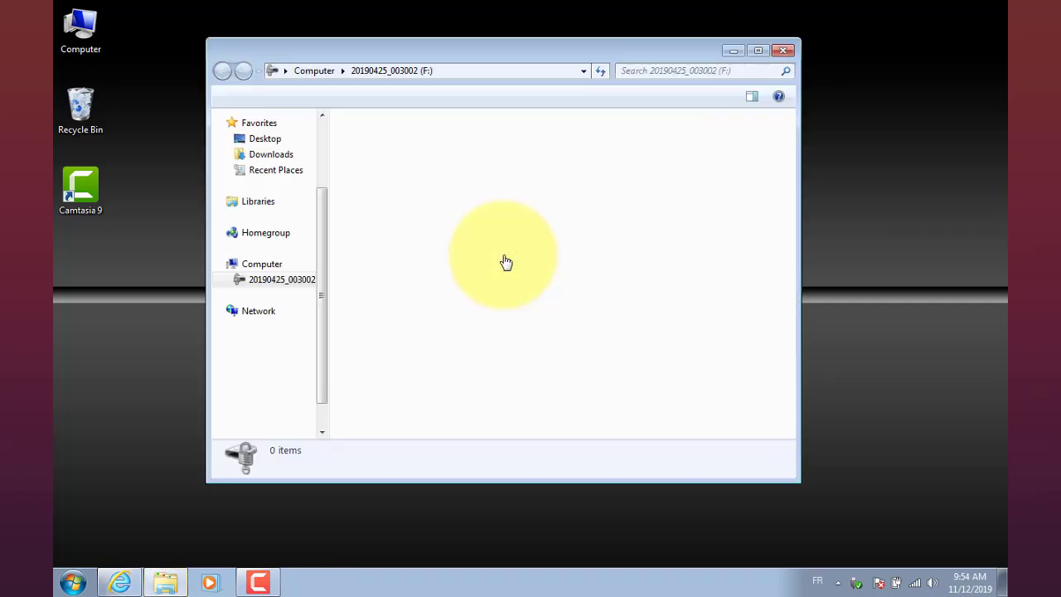
{"action": "left_click", "coordinate": [758, 51]}
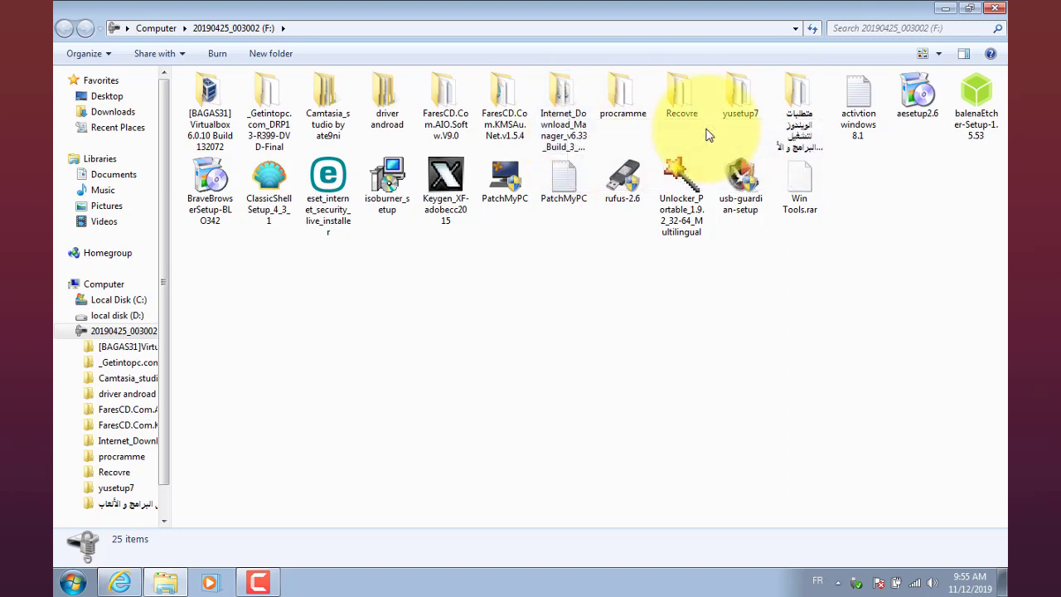
Step: Look through the Internet_Download_Manager_v6.33_Build_3_Final folder and return to the contents of drive F:
{"action": "left_click", "coordinate": [561, 111]}
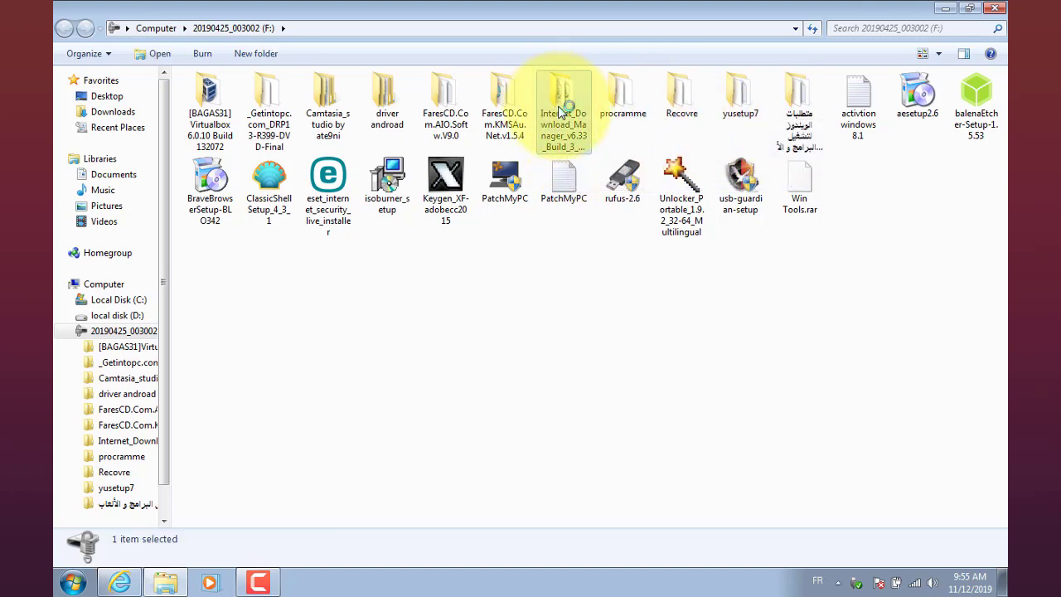
{"action": "double_click", "coordinate": [561, 110]}
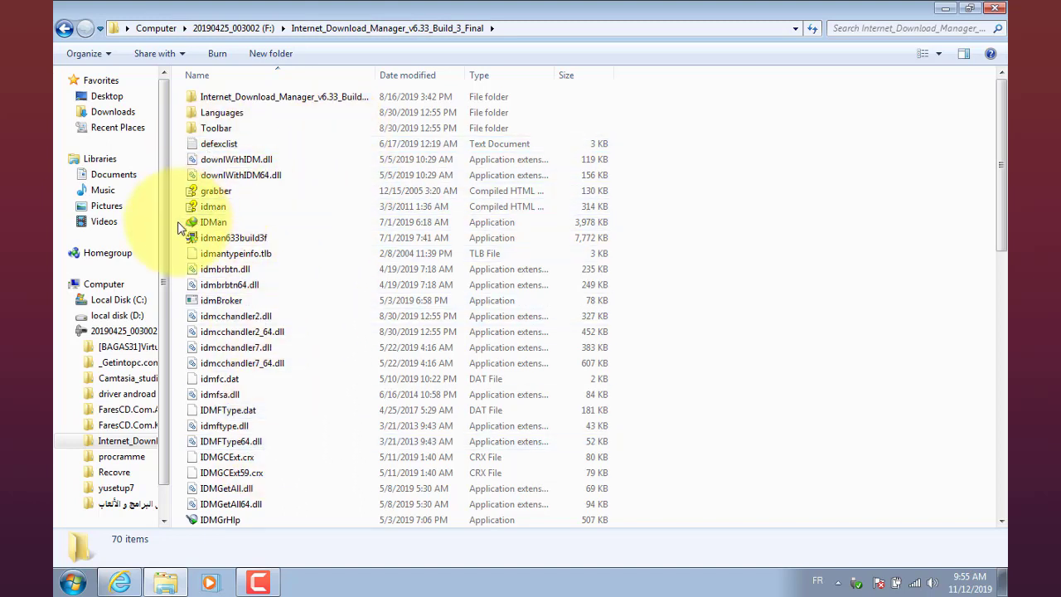
{"action": "left_click", "coordinate": [65, 30]}
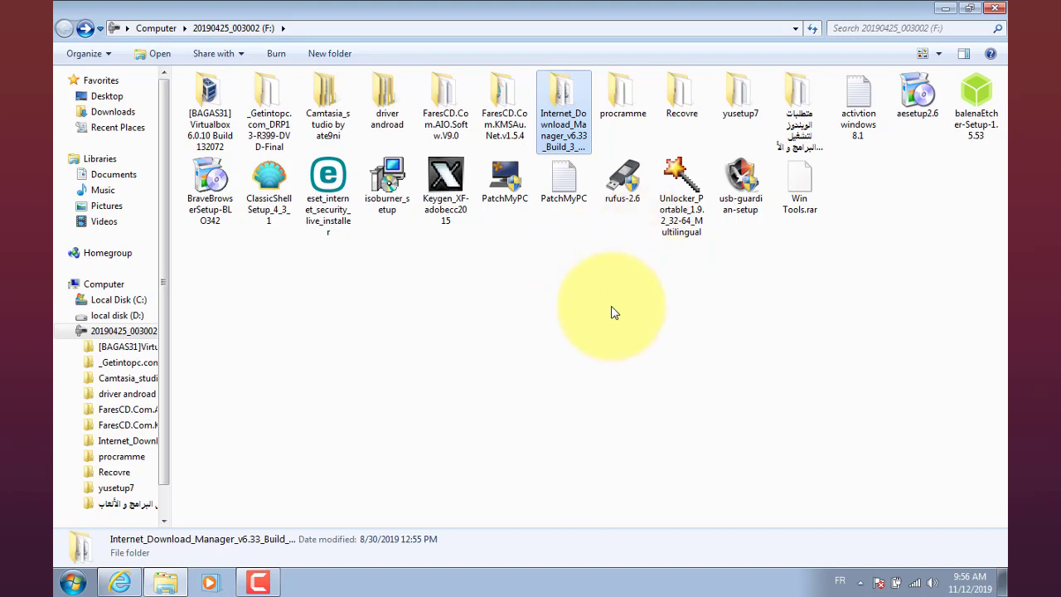
Step: Run aio-runtimes_v2.4.6 from the Arabic-named folder on drive F:, agree to continue extracting, and minimize the folder window
{"action": "double_click", "coordinate": [802, 112]}
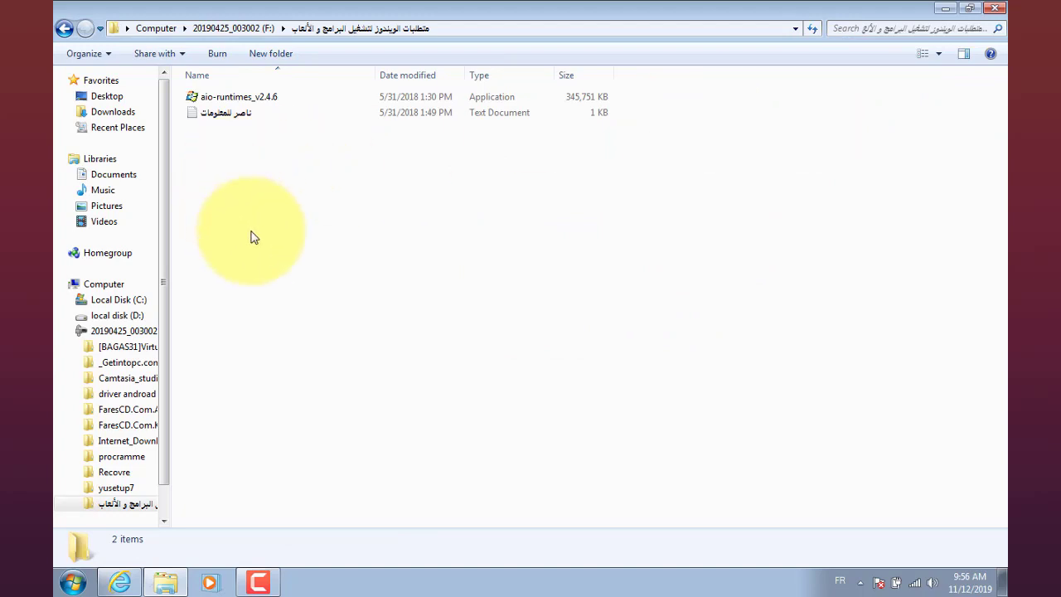
{"action": "double_click", "coordinate": [249, 101]}
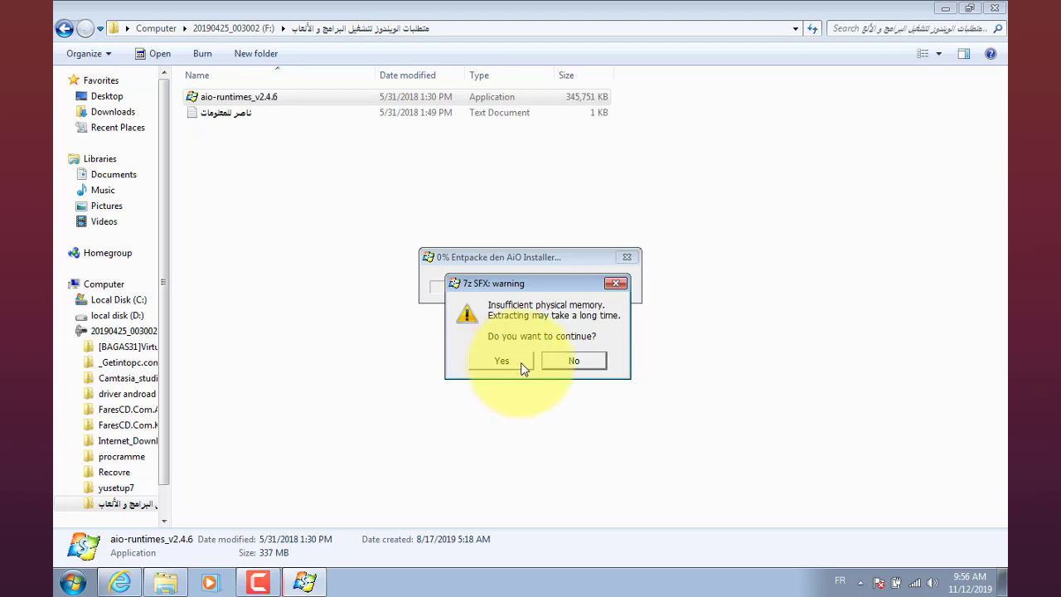
{"action": "left_click", "coordinate": [502, 361]}
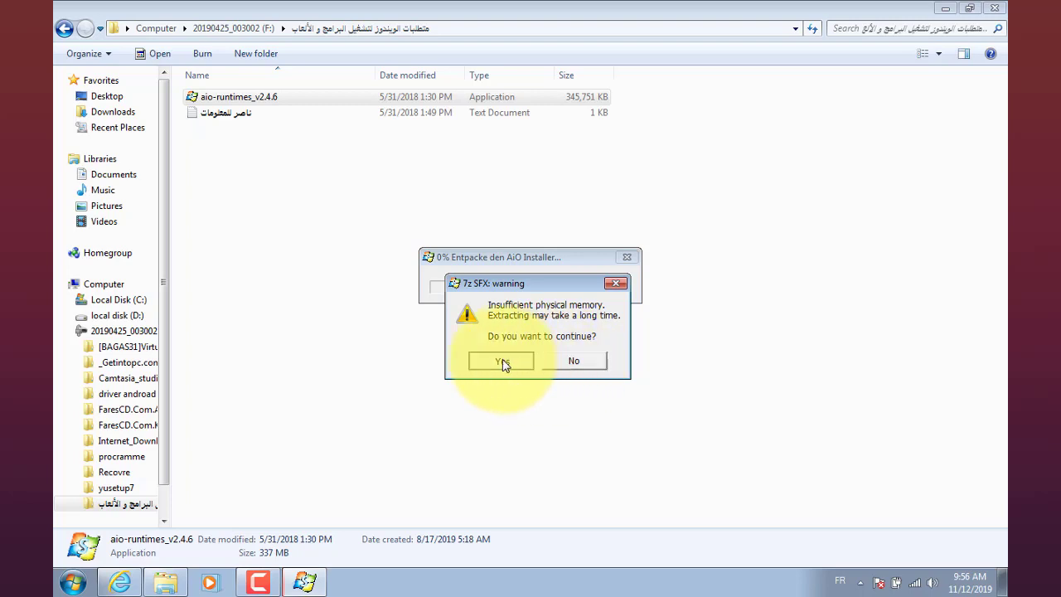
{"action": "left_click", "coordinate": [947, 10]}
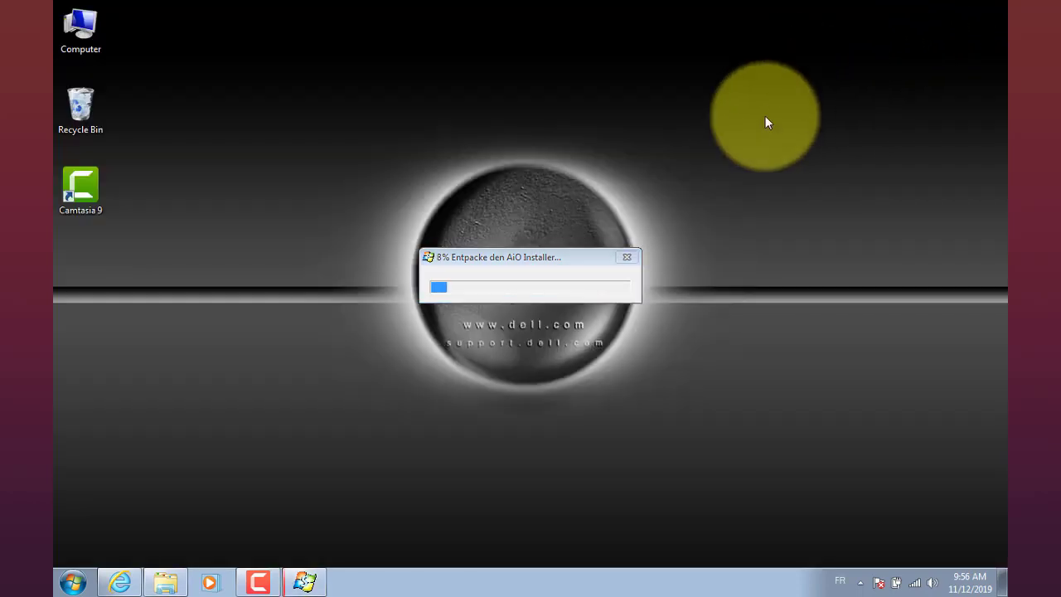
{"action": "right_click", "coordinate": [784, 167]}
{"action": "left_click", "coordinate": [805, 160]}
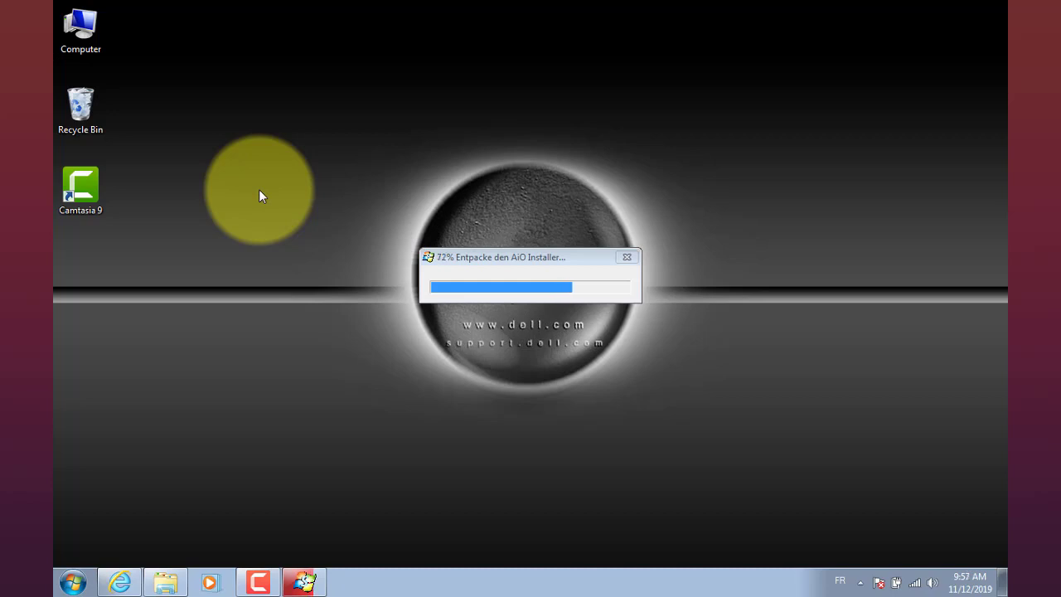
{"action": "right_click", "coordinate": [353, 141]}
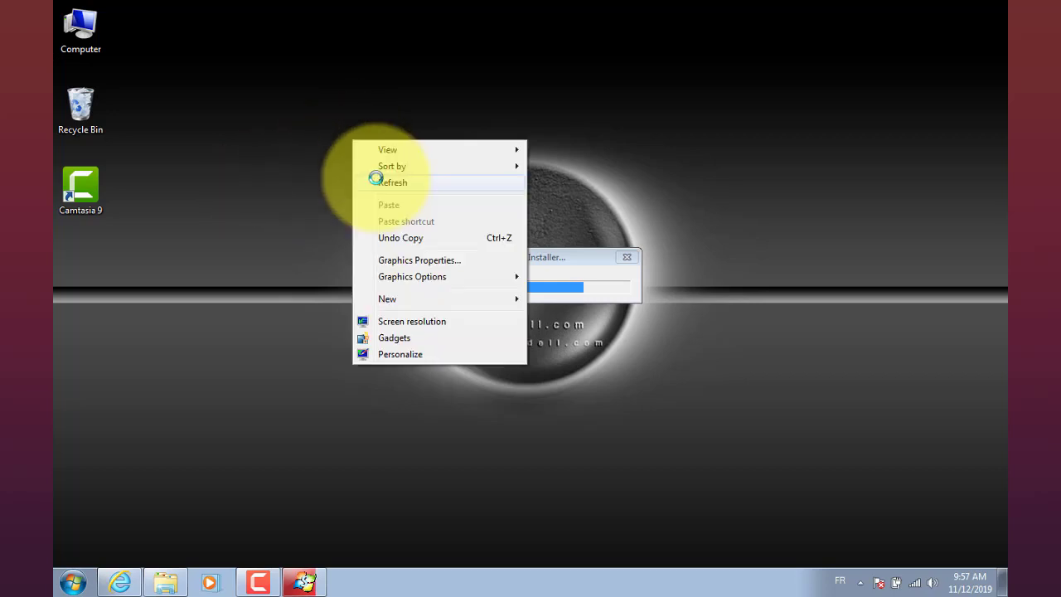
{"action": "left_click", "coordinate": [380, 181]}
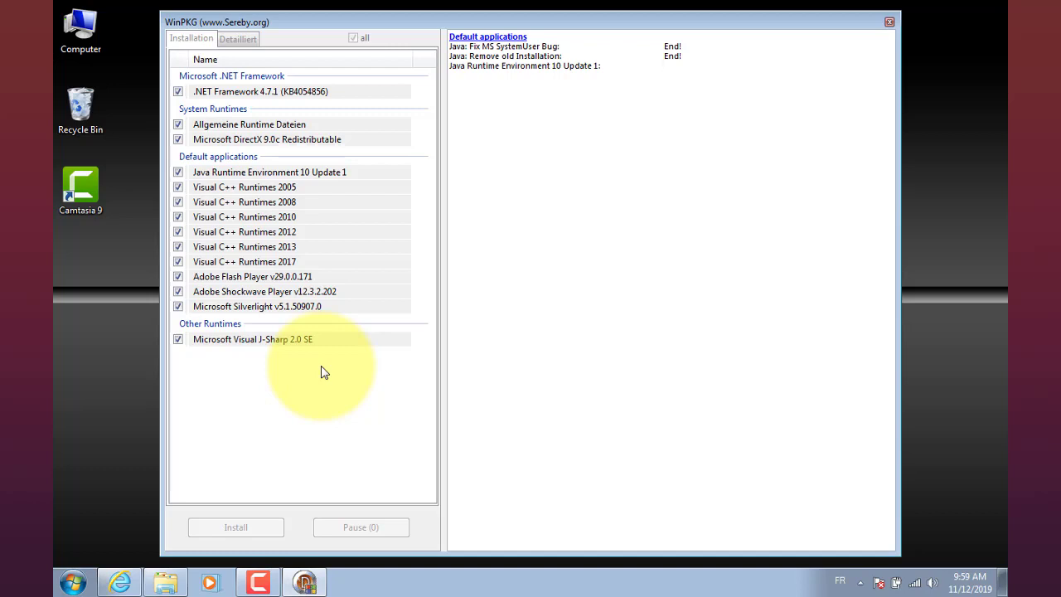
{"action": "left_click", "coordinate": [949, 116]}
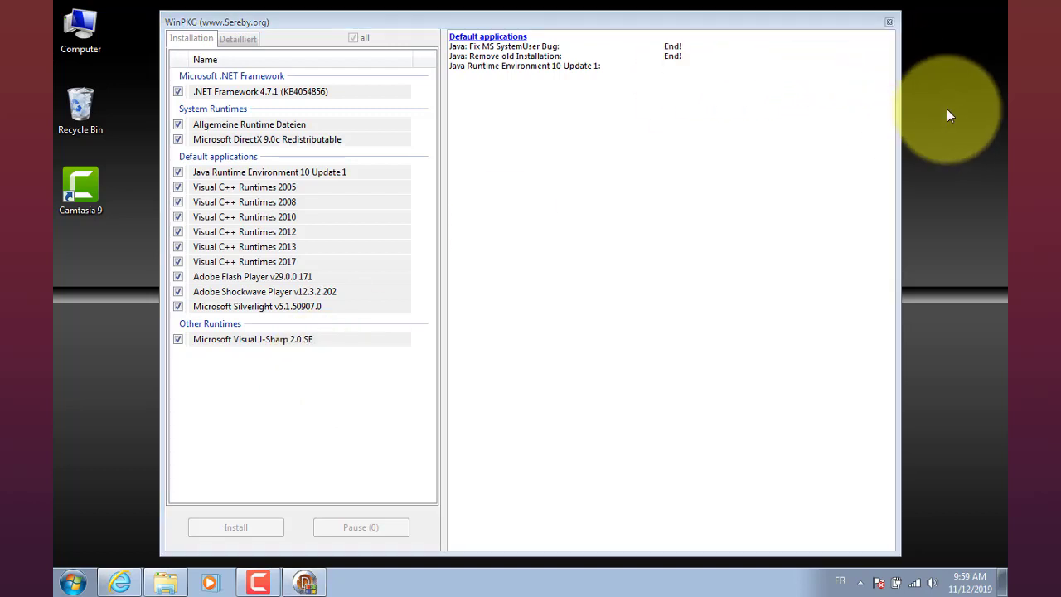
{"action": "right_click", "coordinate": [948, 159]}
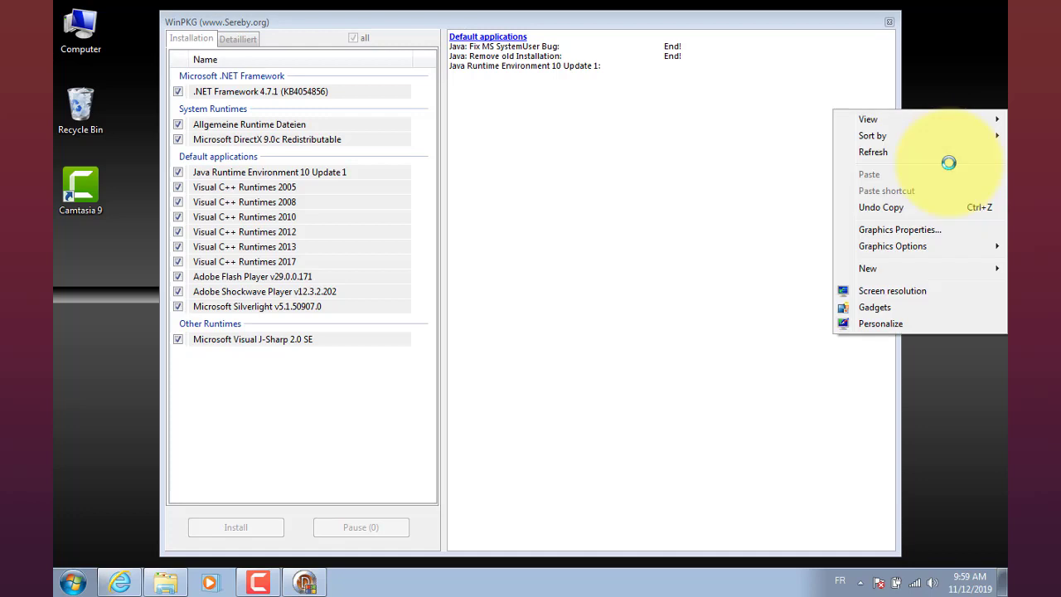
{"action": "left_click", "coordinate": [912, 159]}
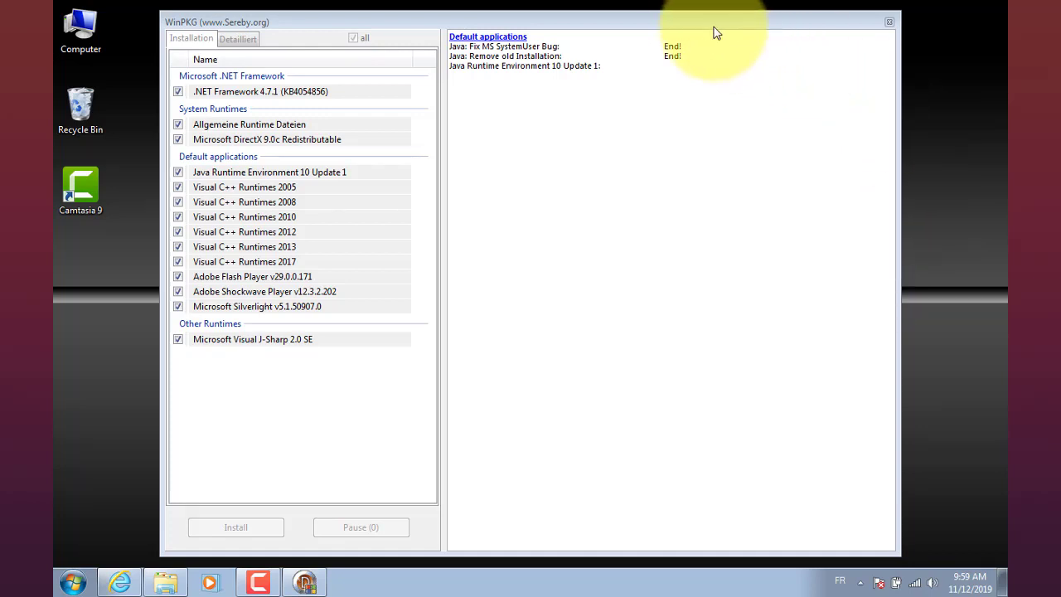
{"action": "left_click_drag", "start_coordinate": [699, 25], "coordinate": [698, 25]}
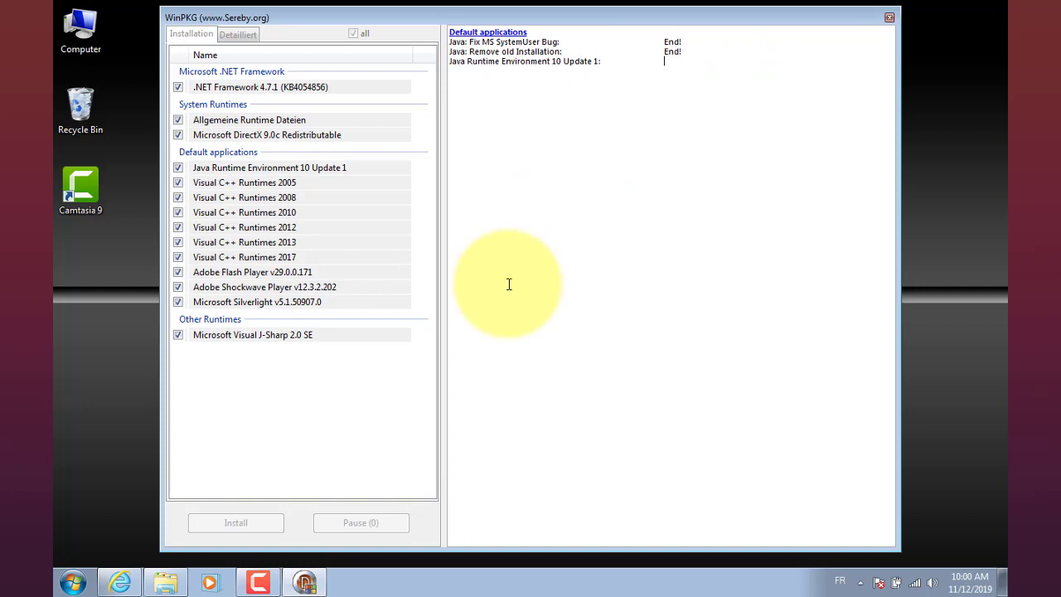
{"action": "left_click", "coordinate": [255, 584]}
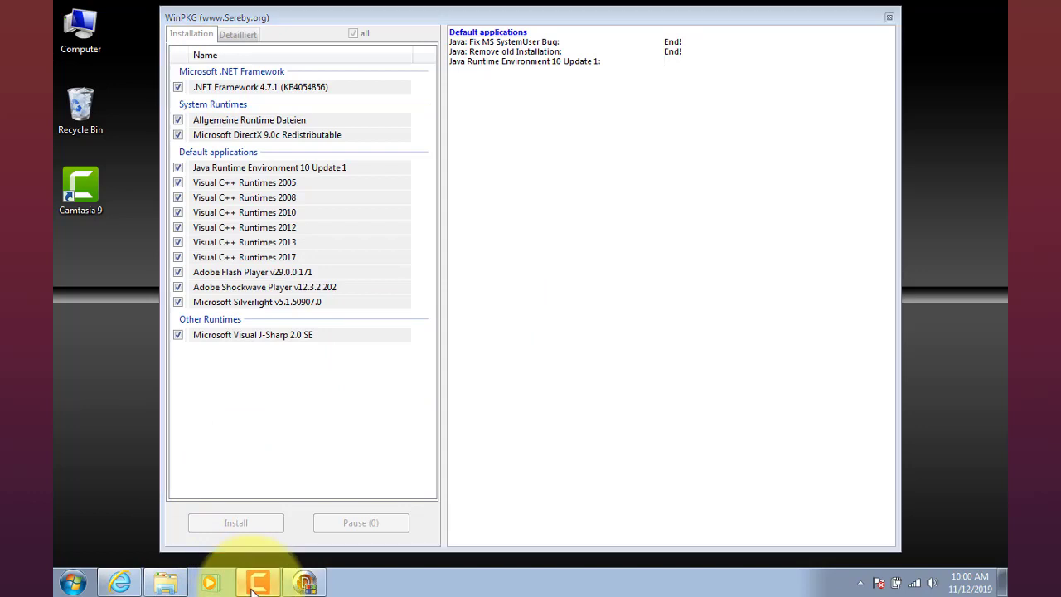